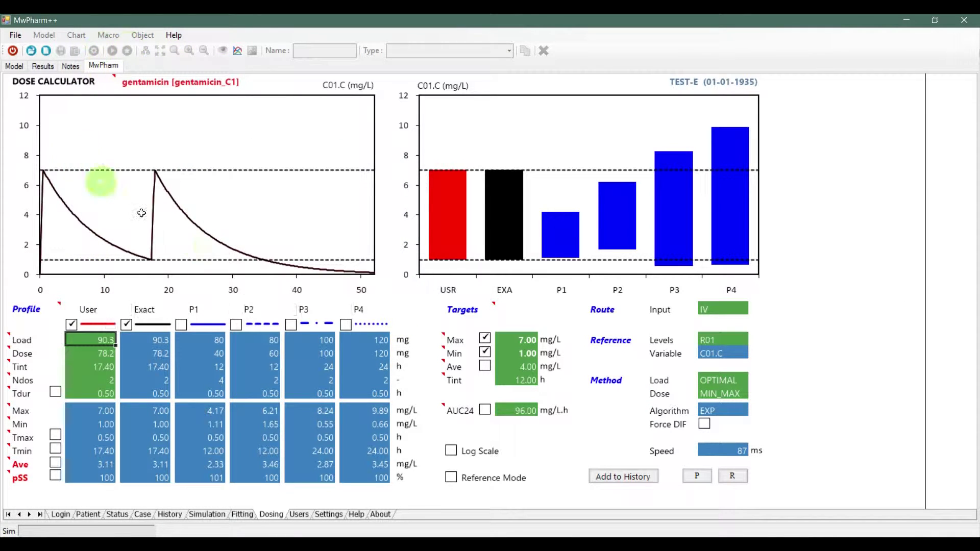
- Plot the User concentration curve and set the User loading dose to 80 mg
left_click(209, 515)
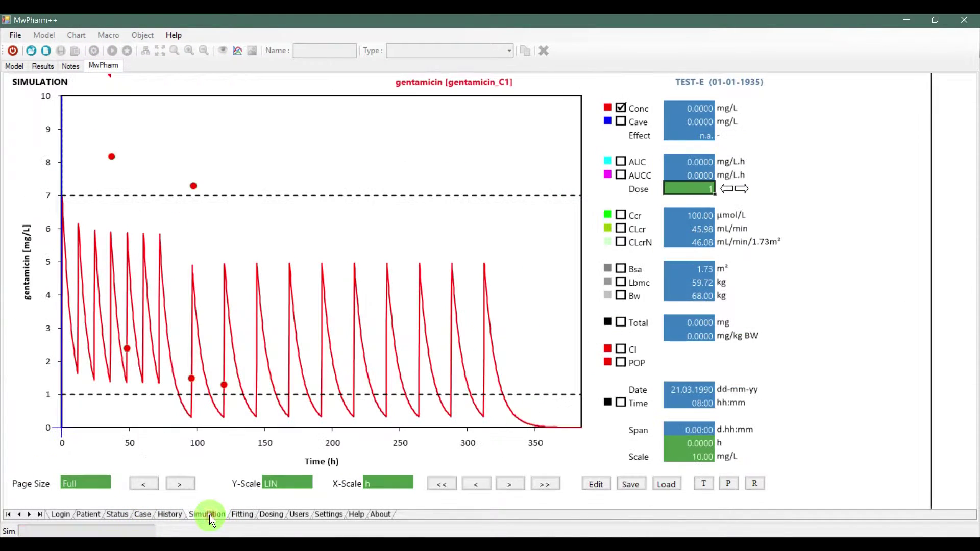
left_click(243, 514)
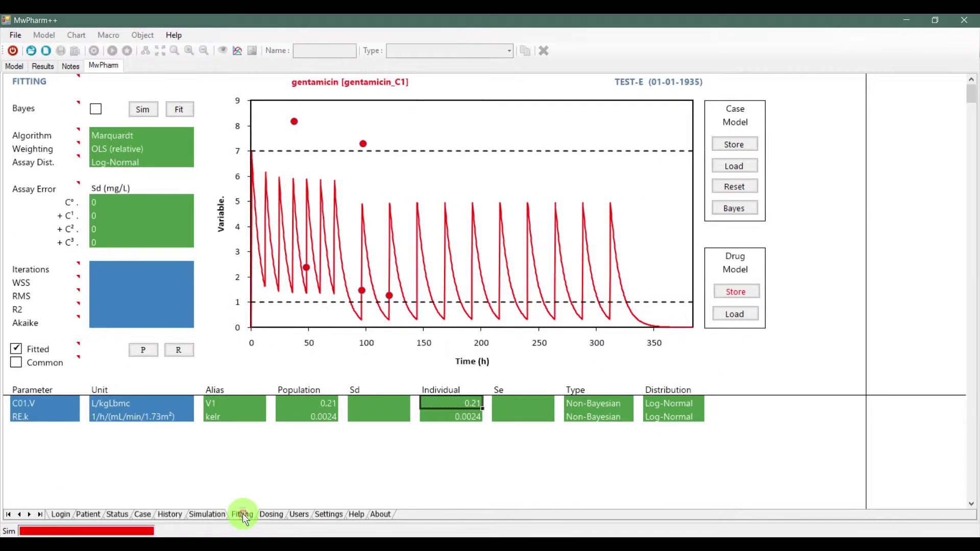
left_click(272, 514)
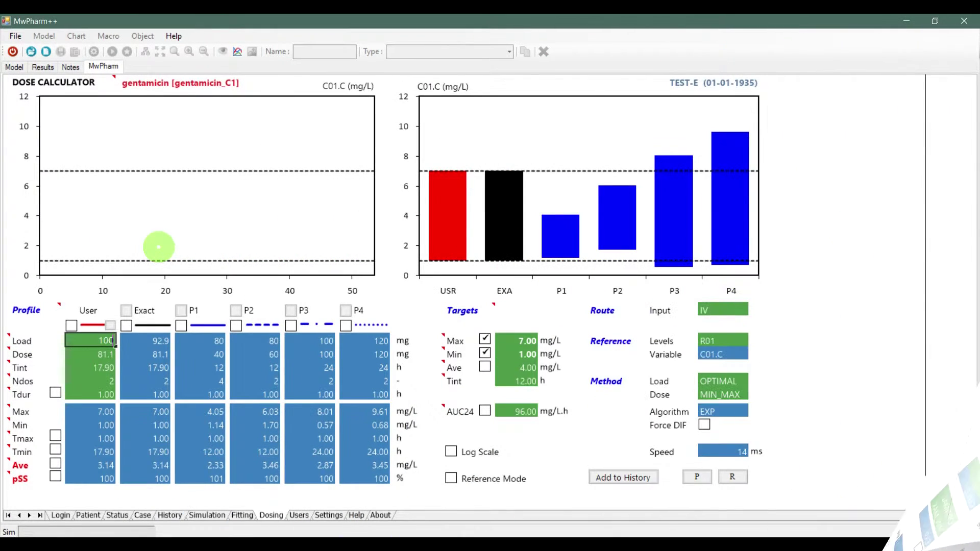
type("00")
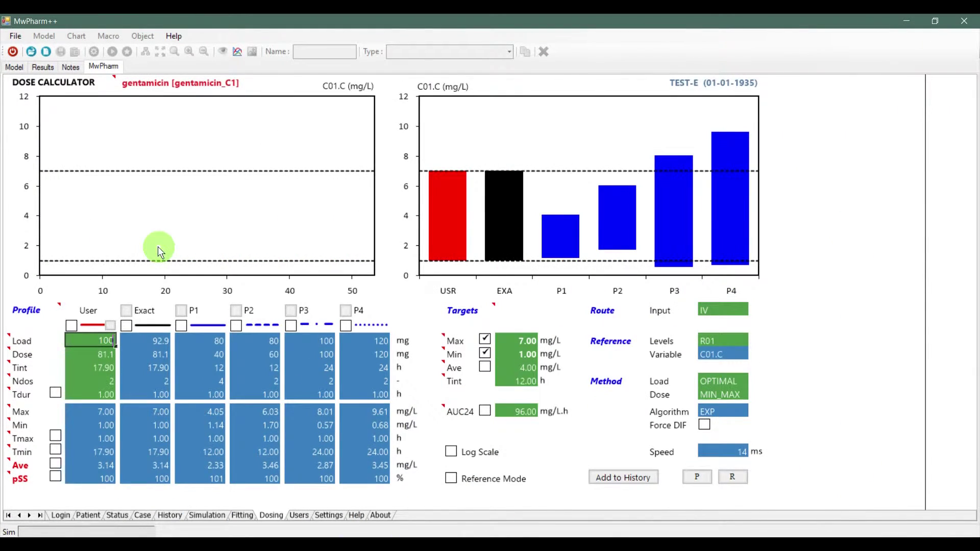
key("Return")
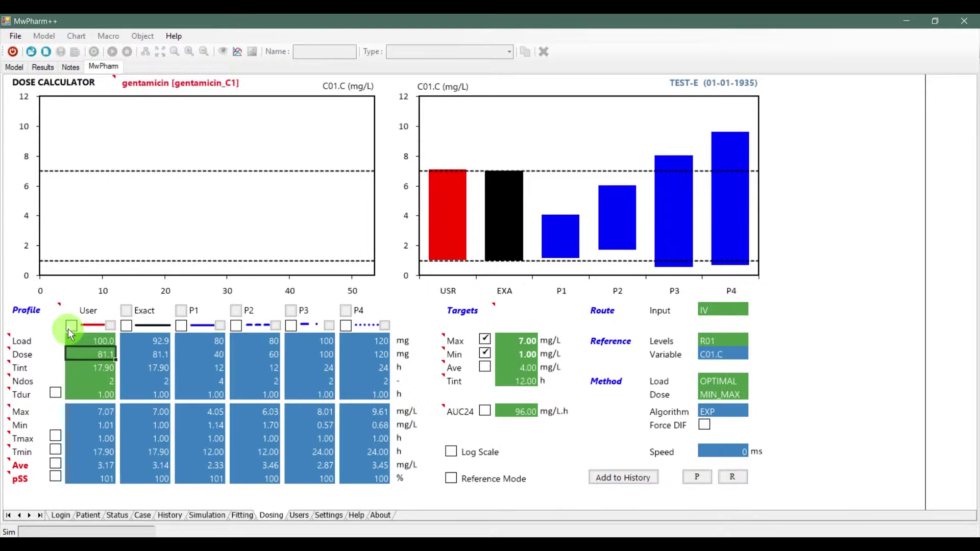
left_click(70, 326)
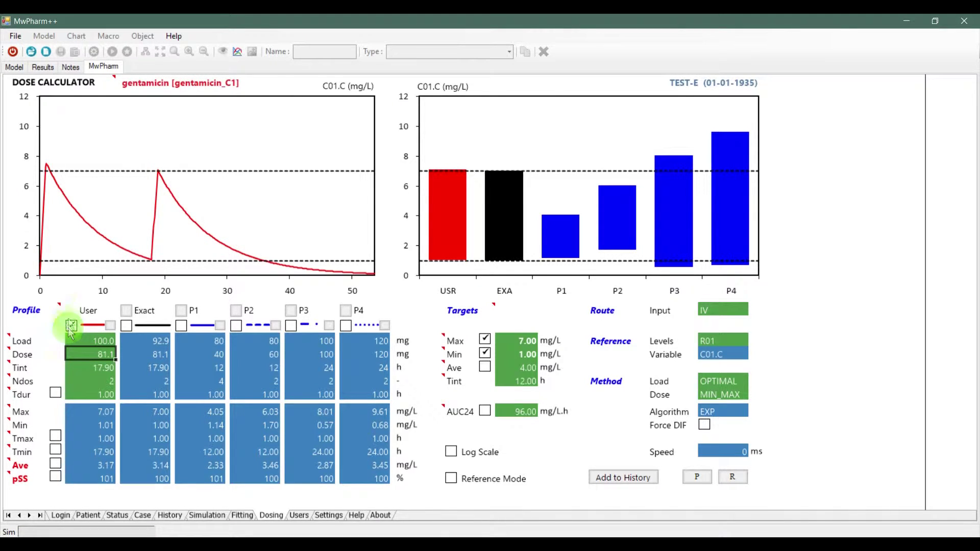
left_click(105, 341)
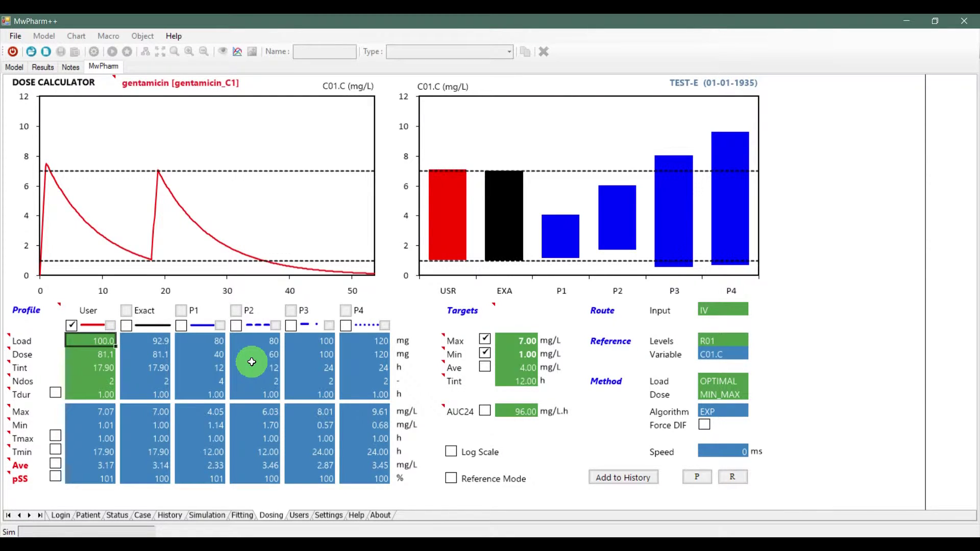
key("Return")
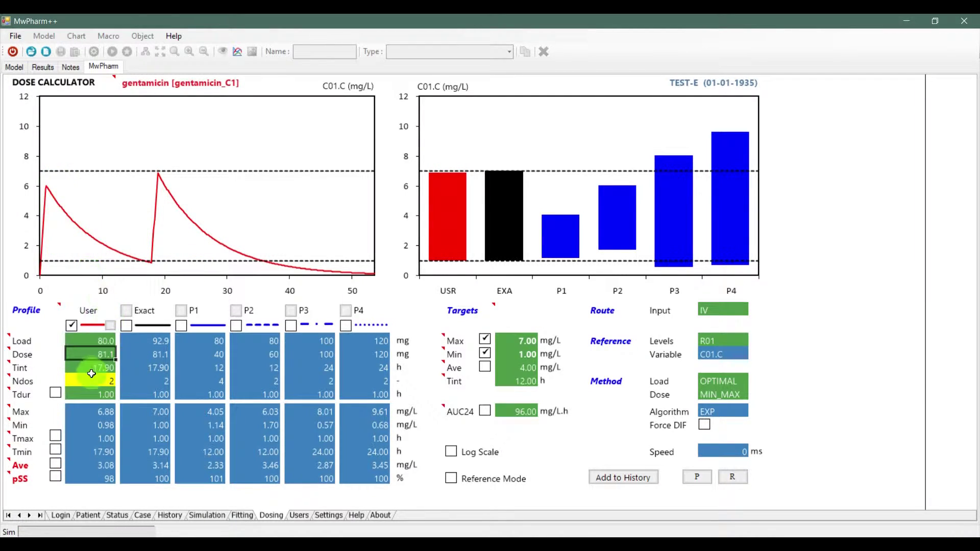
- Set the User maintenance dose to 80 mg every 16 h
left_click(99, 354)
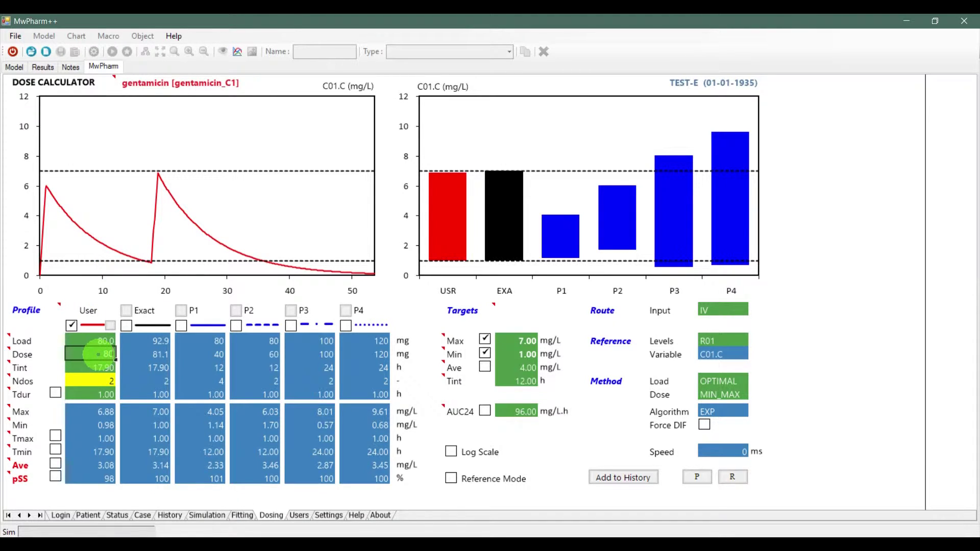
key("Return")
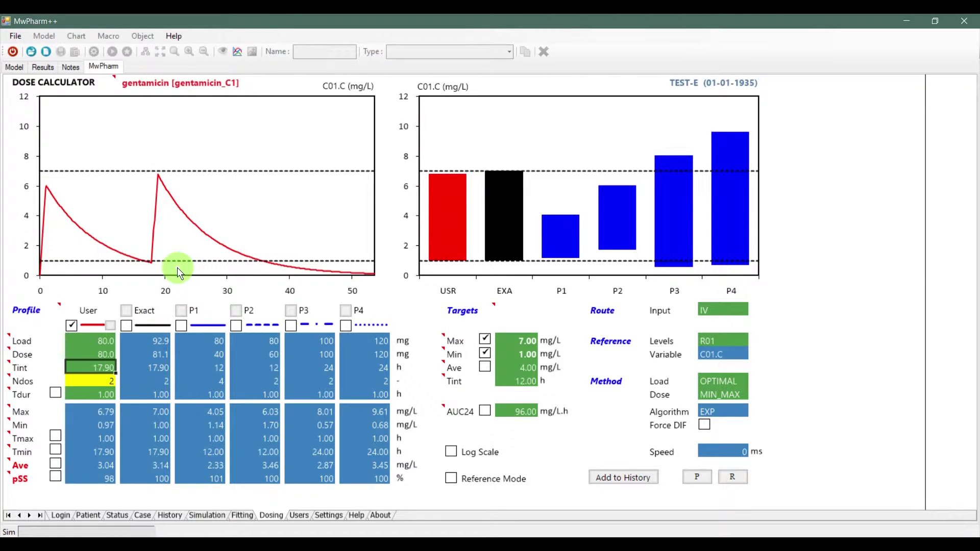
type("24")
key("Return")
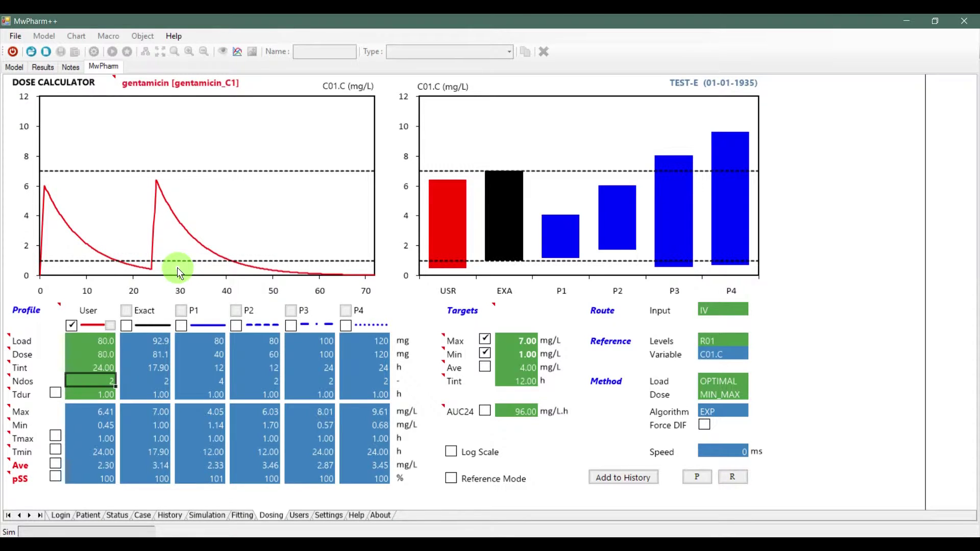
left_click(103, 371)
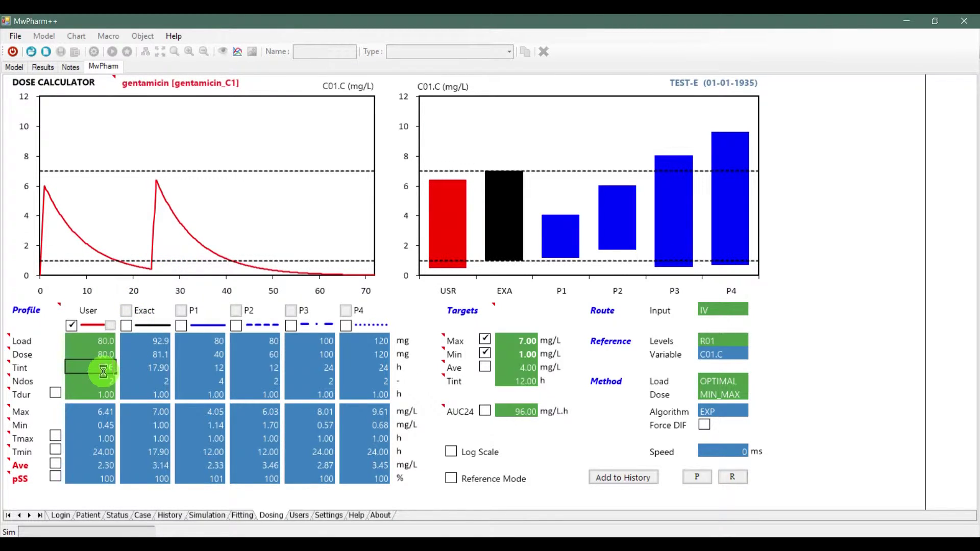
key("Return")
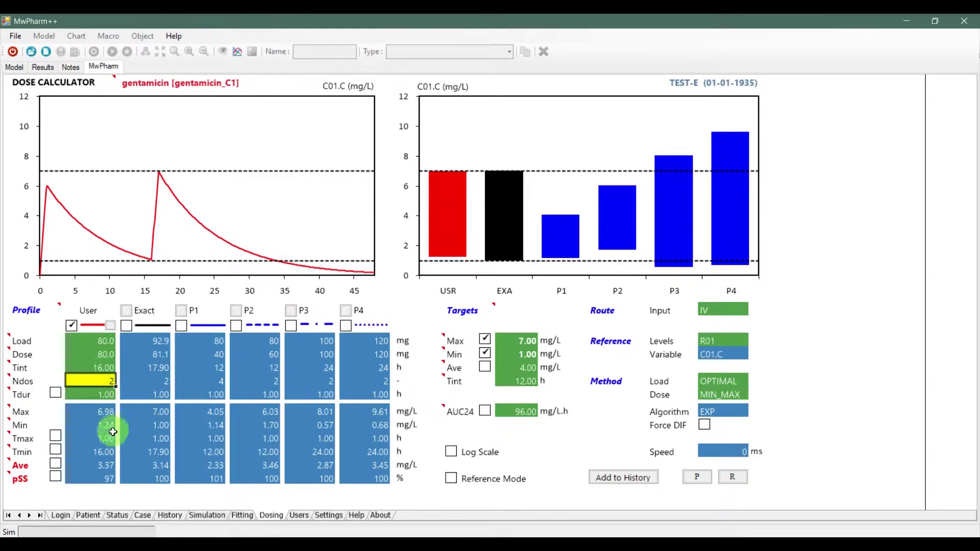
- Set the User regimen to four doses
left_click(100, 393)
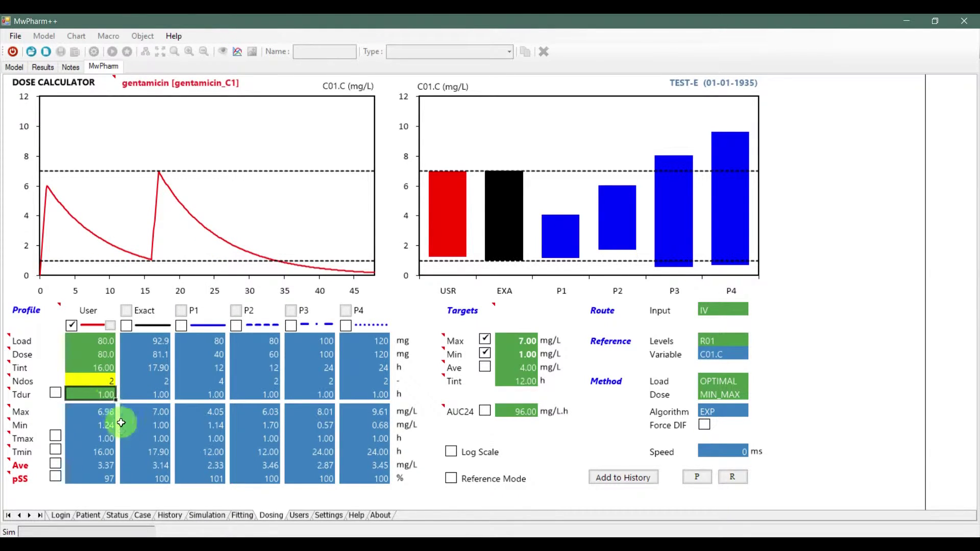
left_click(107, 382)
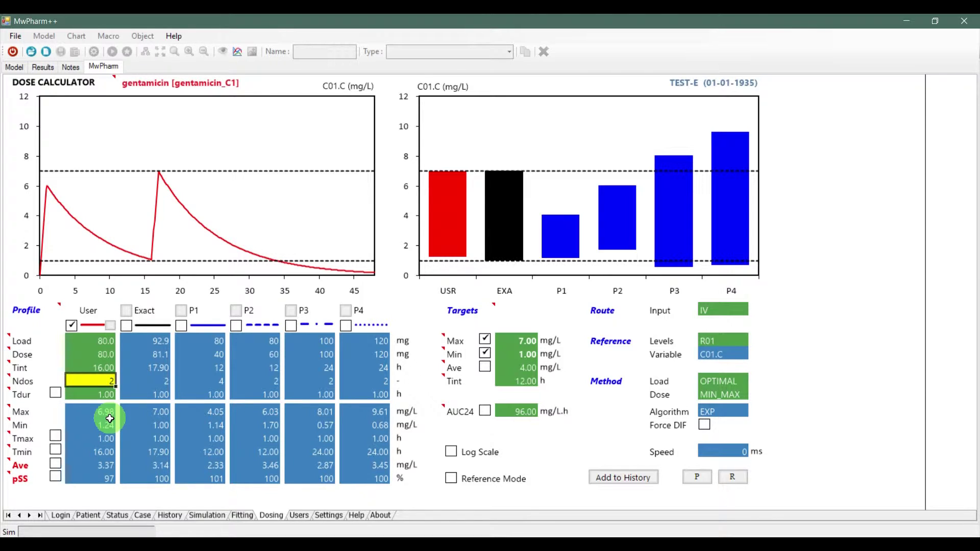
type("4")
key("Return")
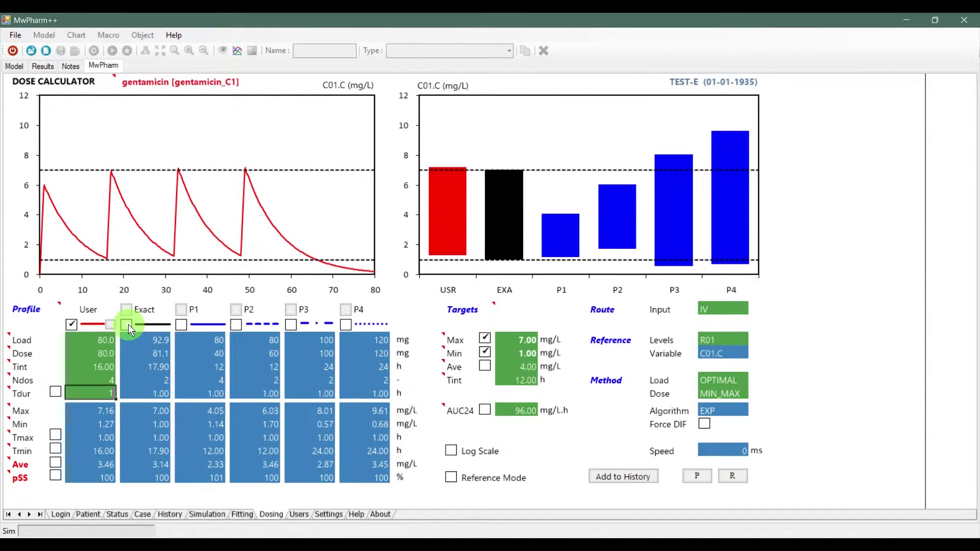
- Plot the Exact curve and copy its 92.9 mg load and 81.1 mg every 17.90 h into User
left_click(126, 324)
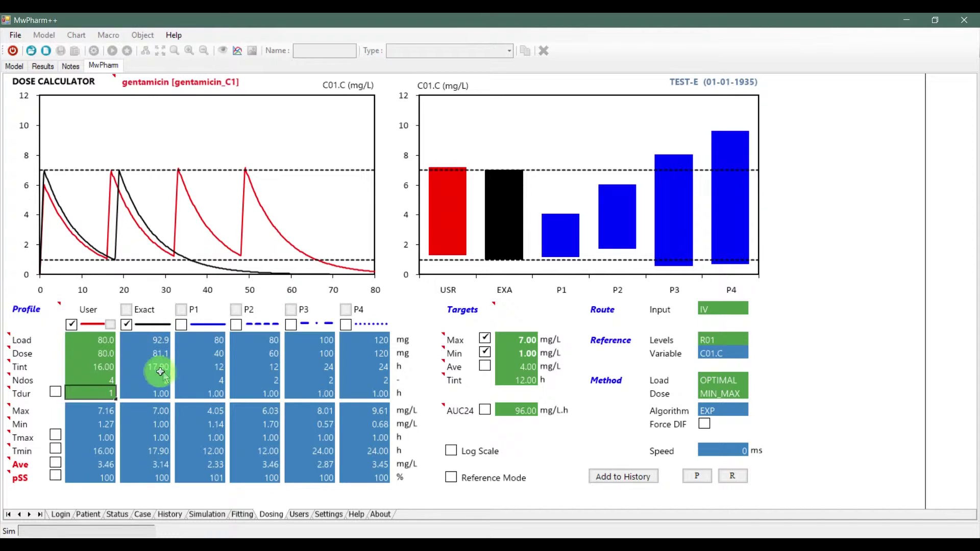
left_click(149, 346)
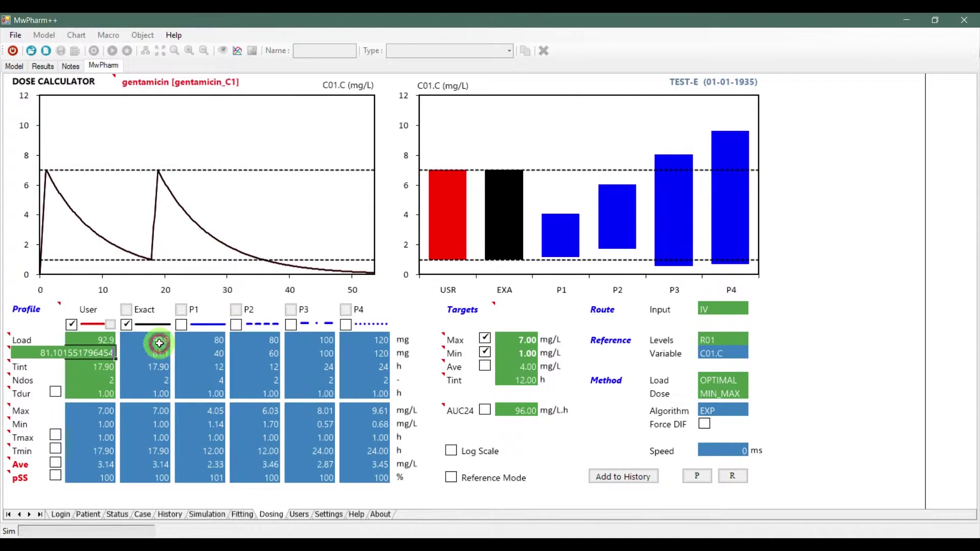
key("Down")
key("Down")
key("Down")
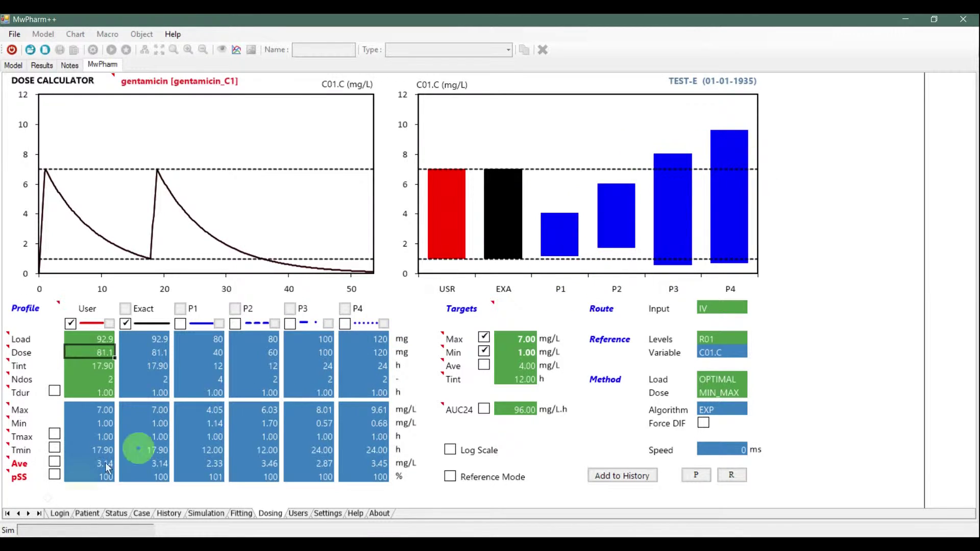
- Add a 100 mg dose under Practical Regimens in Settings, then return to the dose calculator
left_click(299, 513)
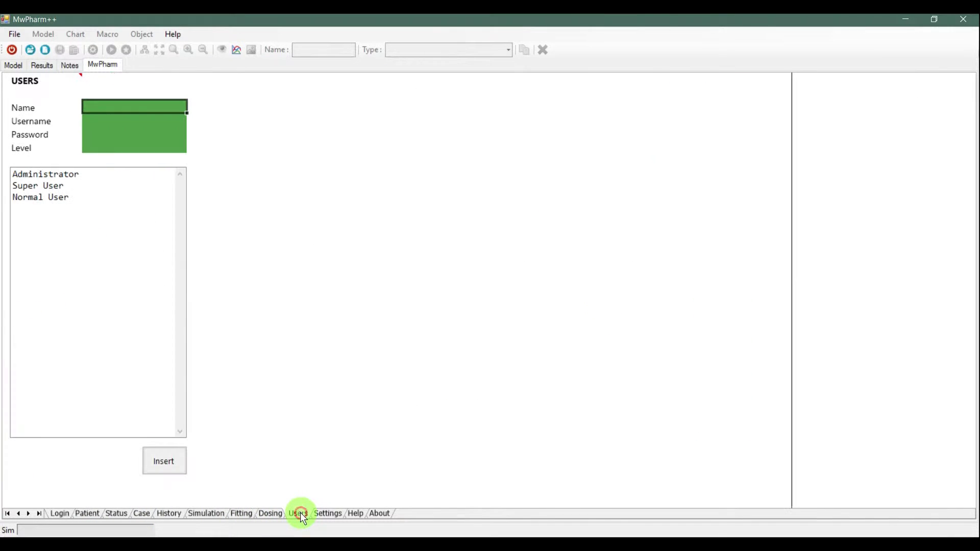
left_click(321, 515)
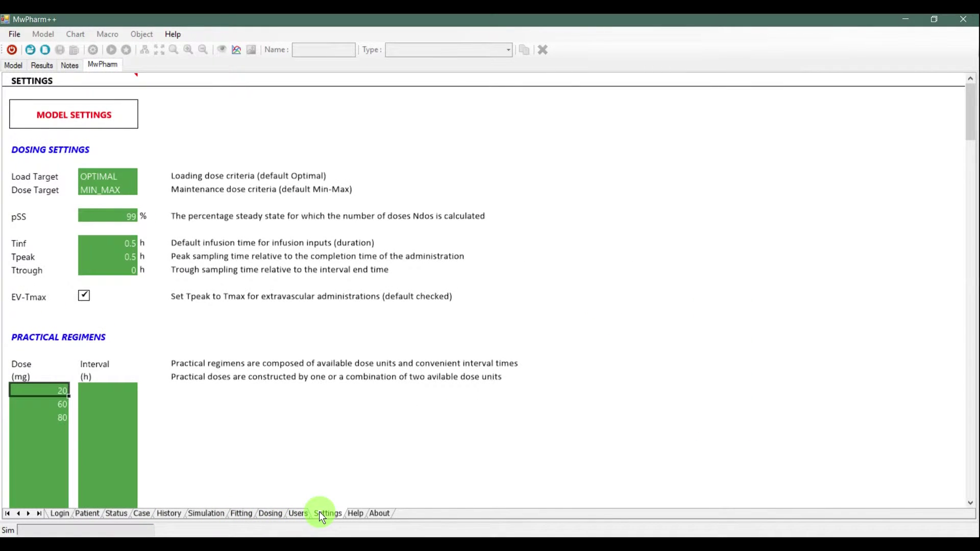
left_click(56, 430)
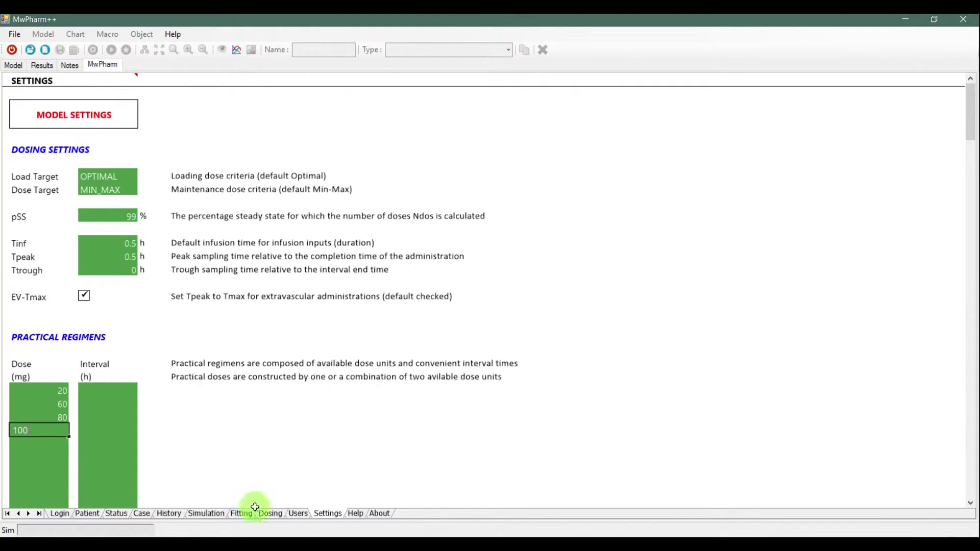
left_click(269, 513)
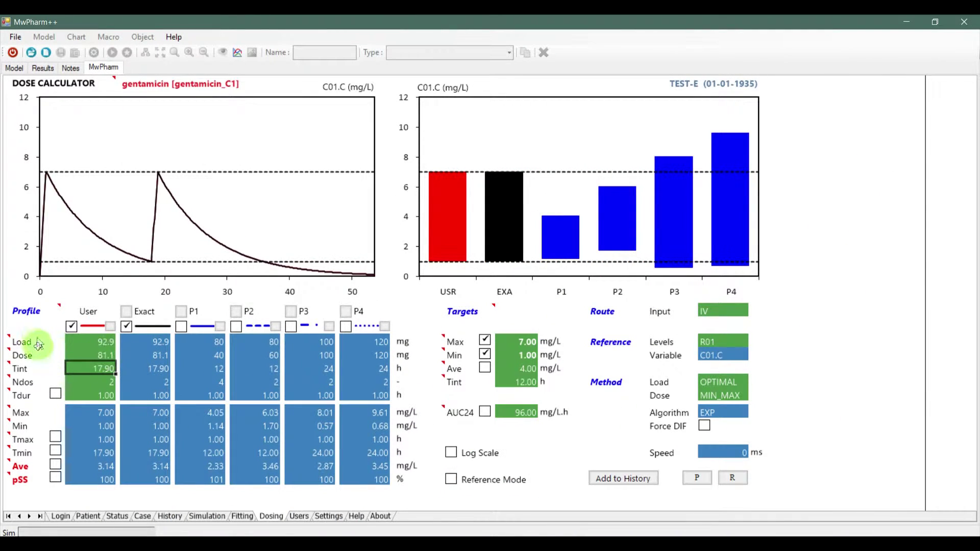
- Plot the dashed P2 curve (80 mg load, 60 mg every 12 h) on the chart
mouse_move(47, 311)
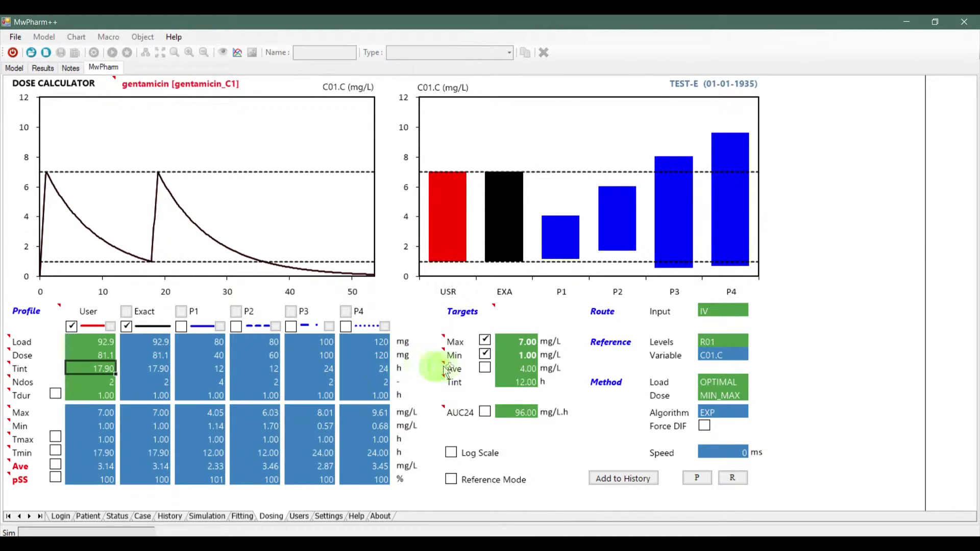
mouse_move(484, 312)
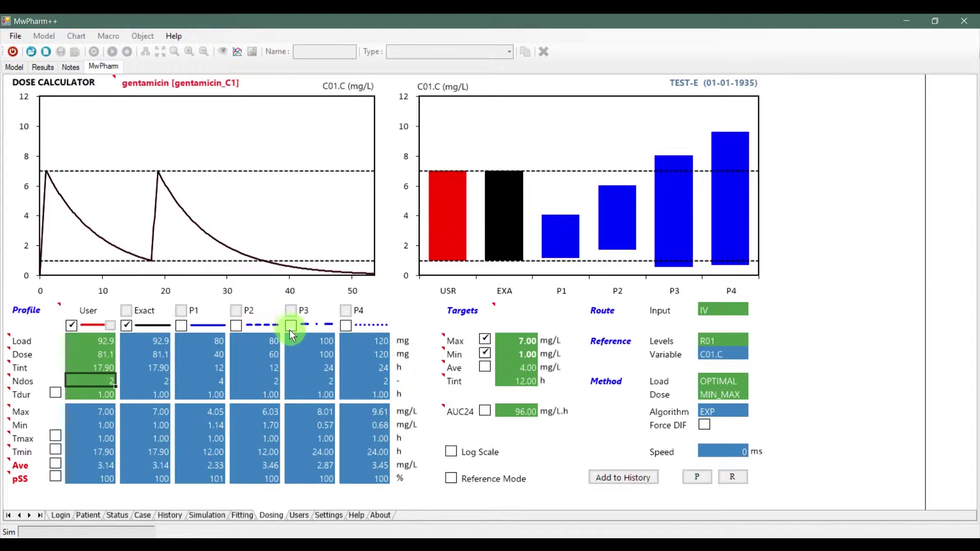
left_click(237, 324)
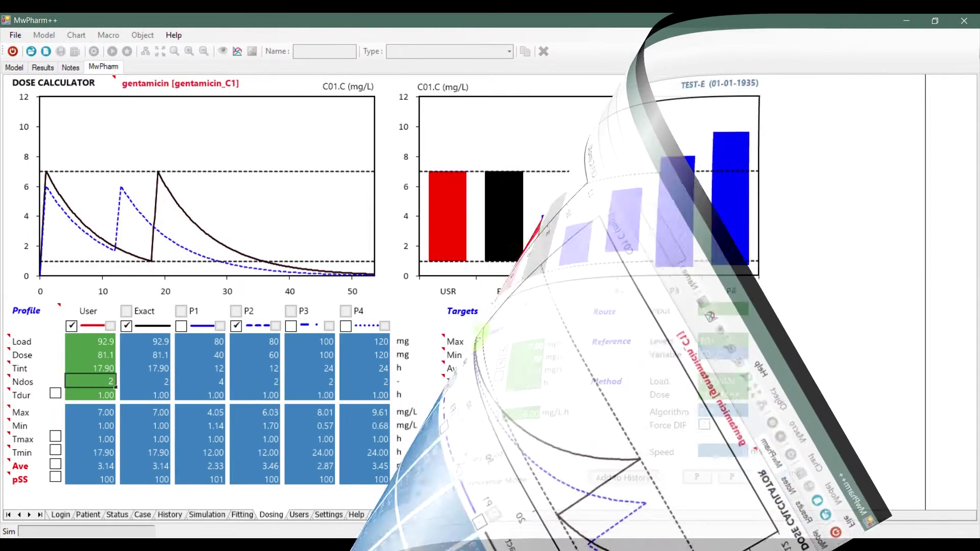
- Set targets to Max 10, Min 4 and an active Ave of 7 mg/L
left_click(519, 340)
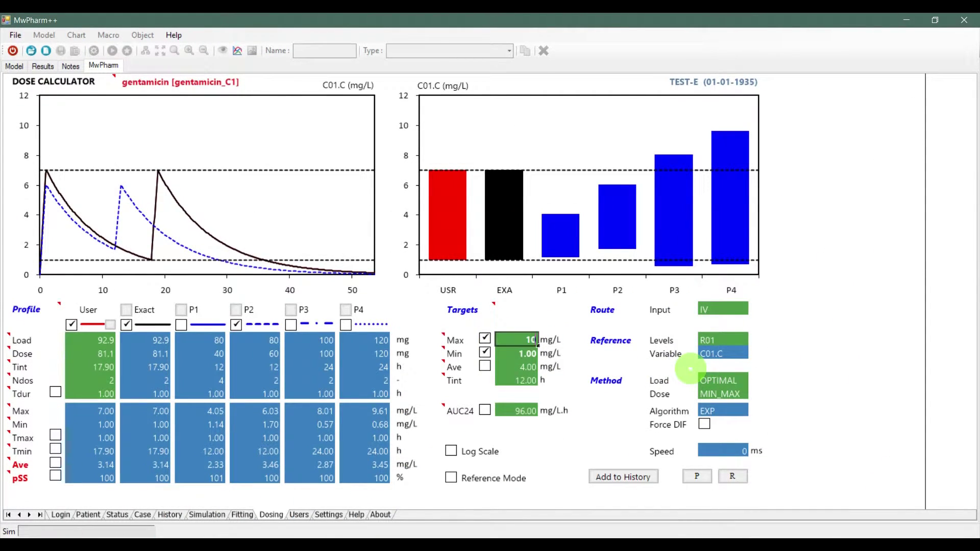
type("10")
left_click(521, 354)
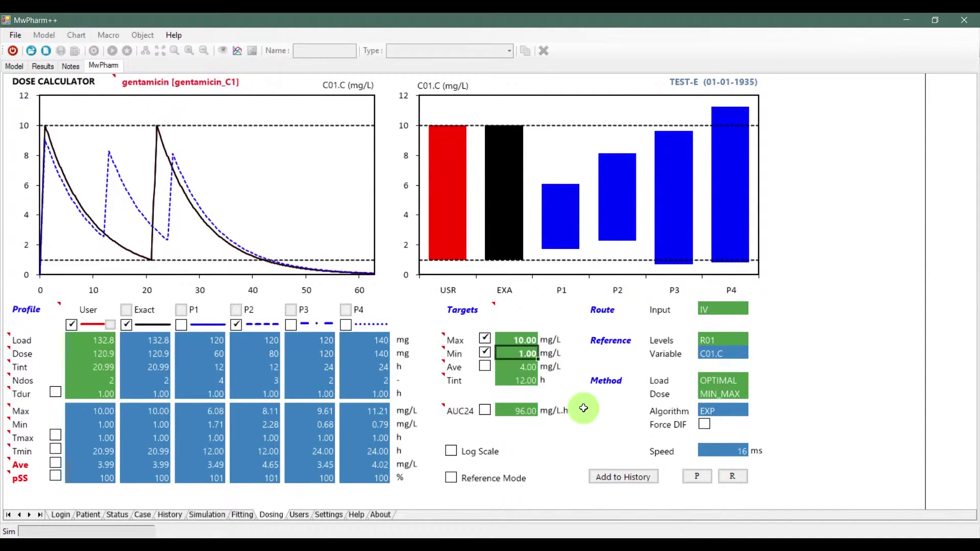
key("Return")
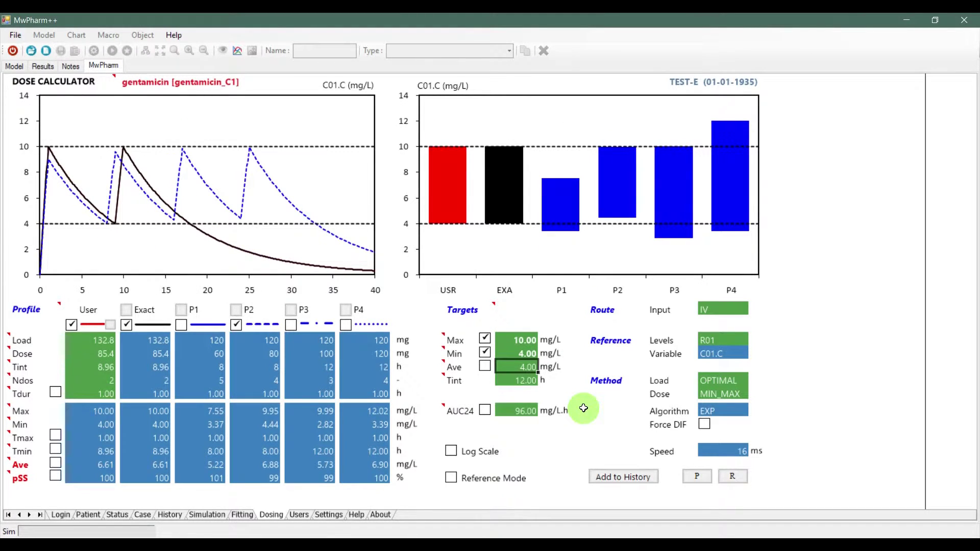
left_click(505, 372)
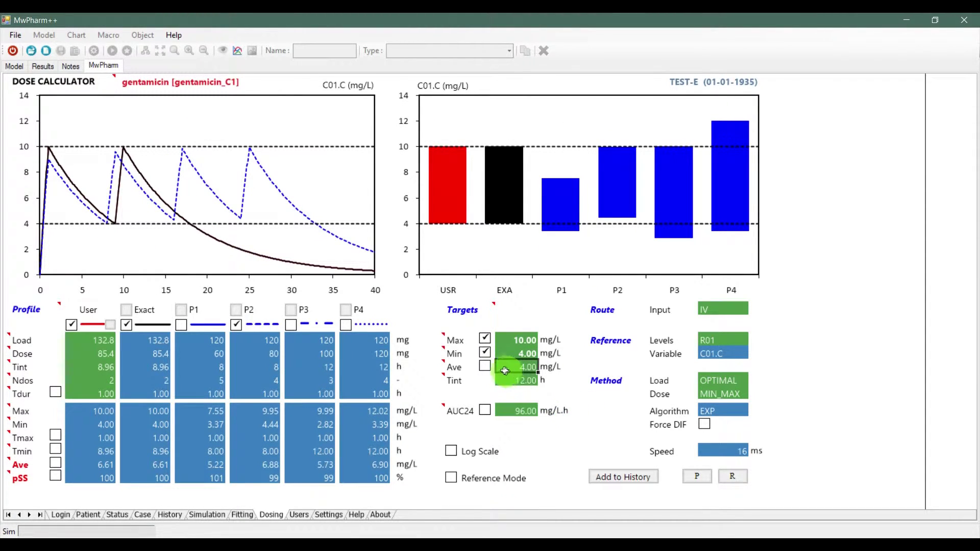
left_click(486, 367)
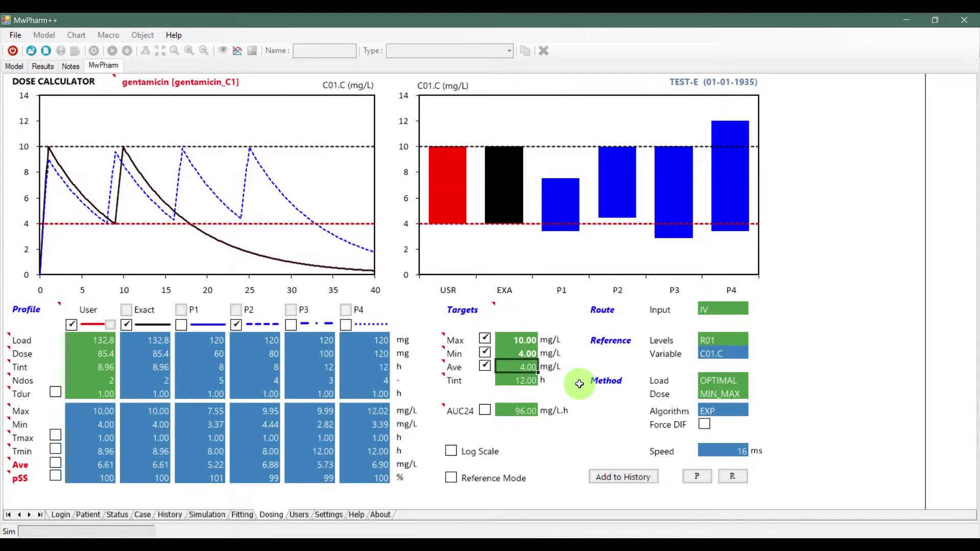
type("7")
key("Return")
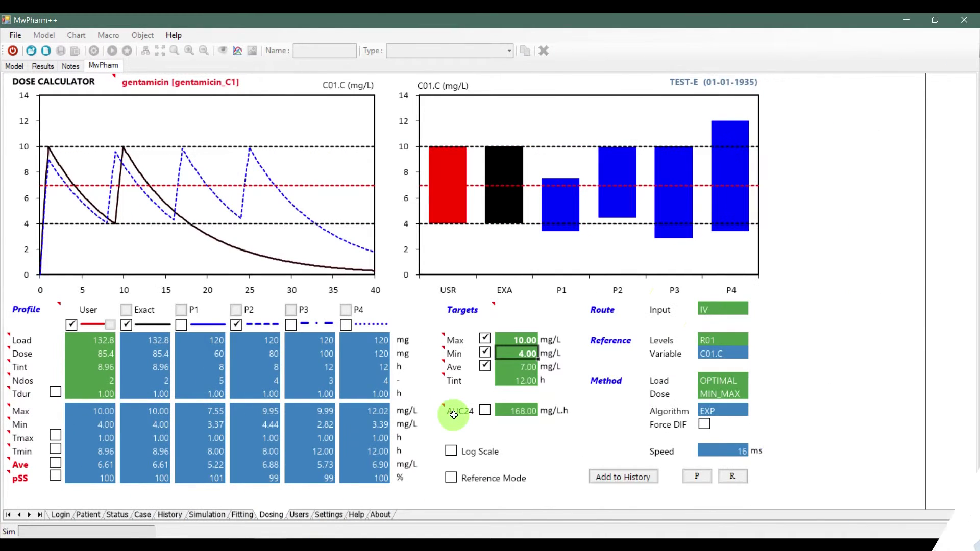
- Target only AUC24 180 mg/L.h, unticking Max, Min and Ave, with log-scale charts
mouse_move(443, 408)
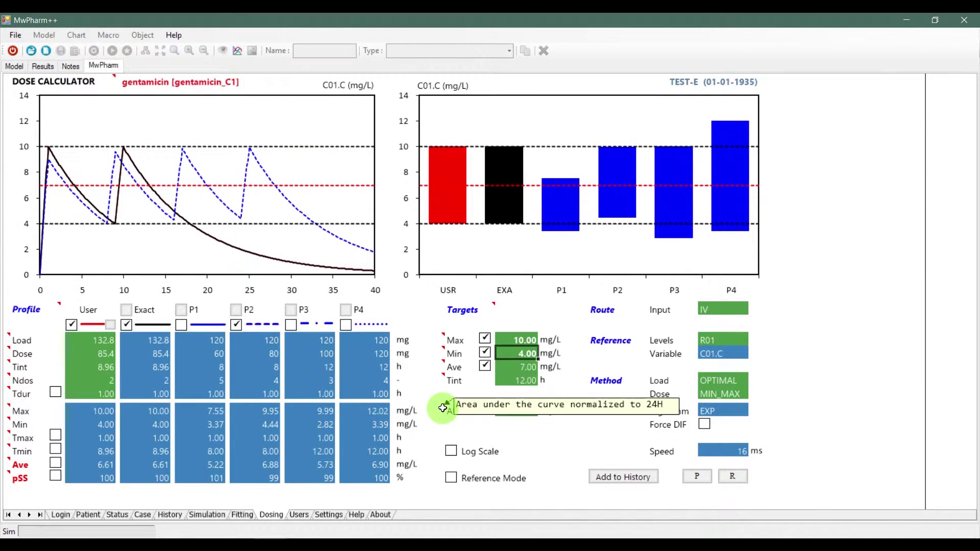
left_click(519, 411)
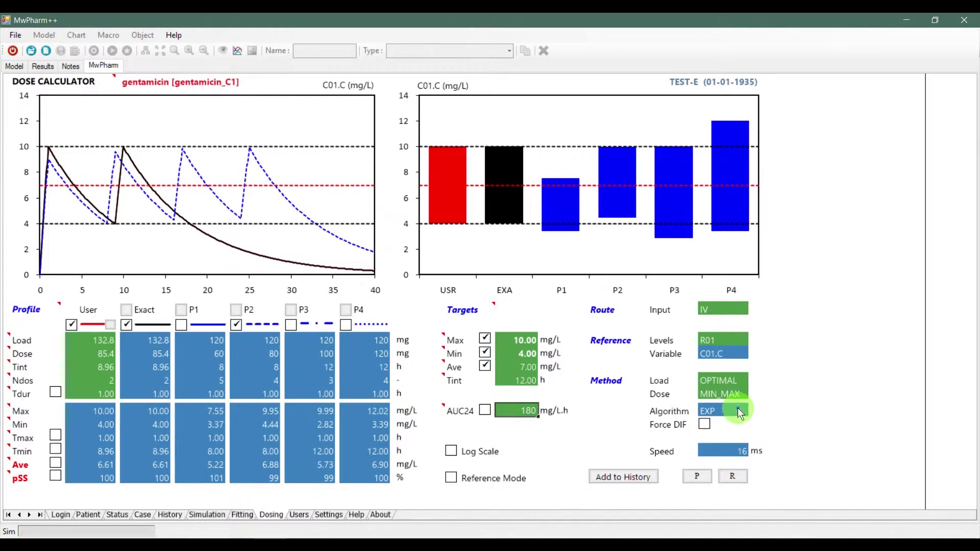
key("Tab")
left_click(484, 410)
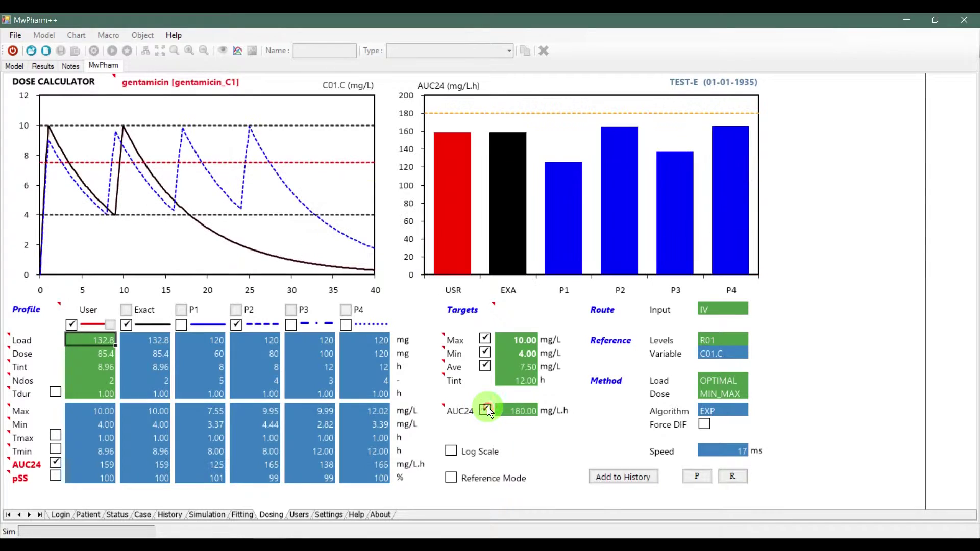
left_click(485, 365)
left_click(485, 352)
left_click(485, 339)
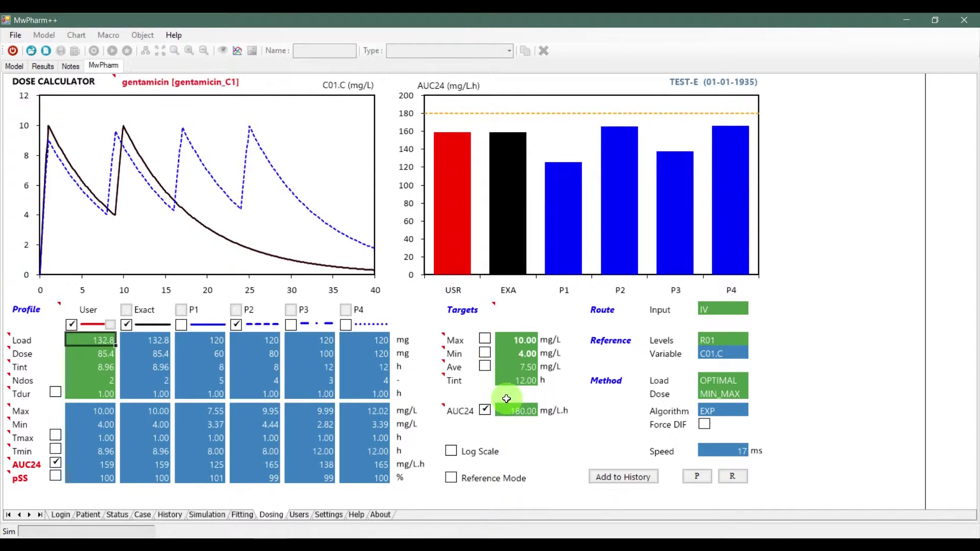
left_click(451, 451)
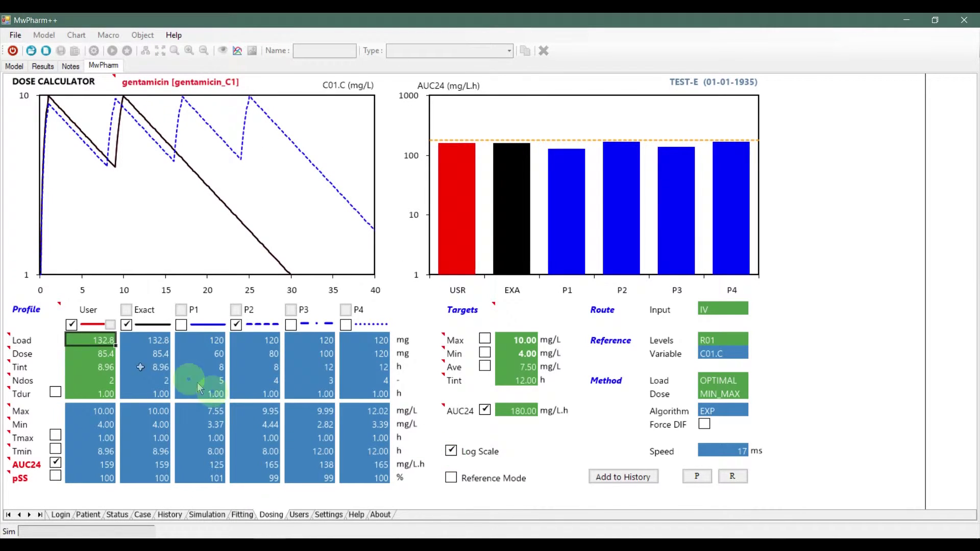
- Use linear axes, enable Reference Mode, and give P2 a 140 mg load and 90 mg dose
left_click(451, 451)
left_click(451, 478)
left_click(278, 342)
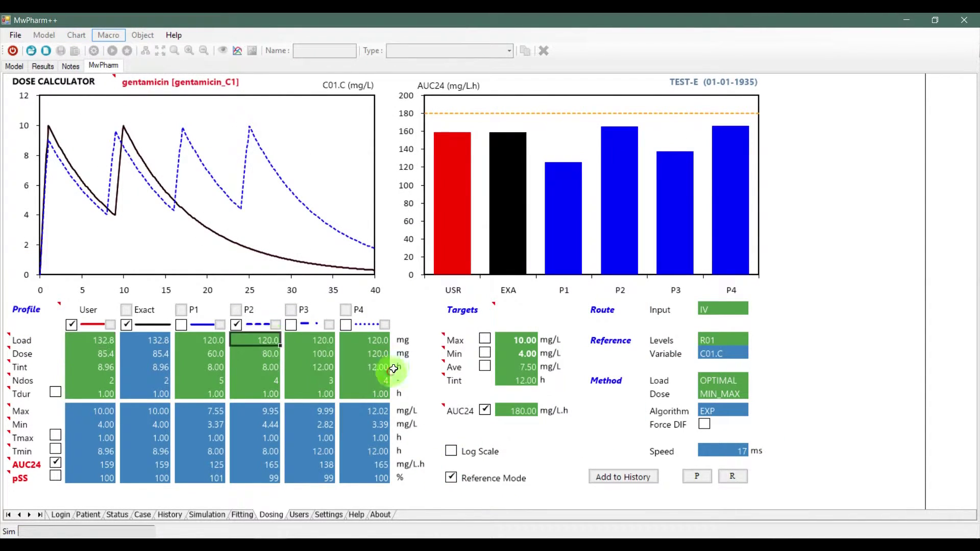
type("140")
key("Return")
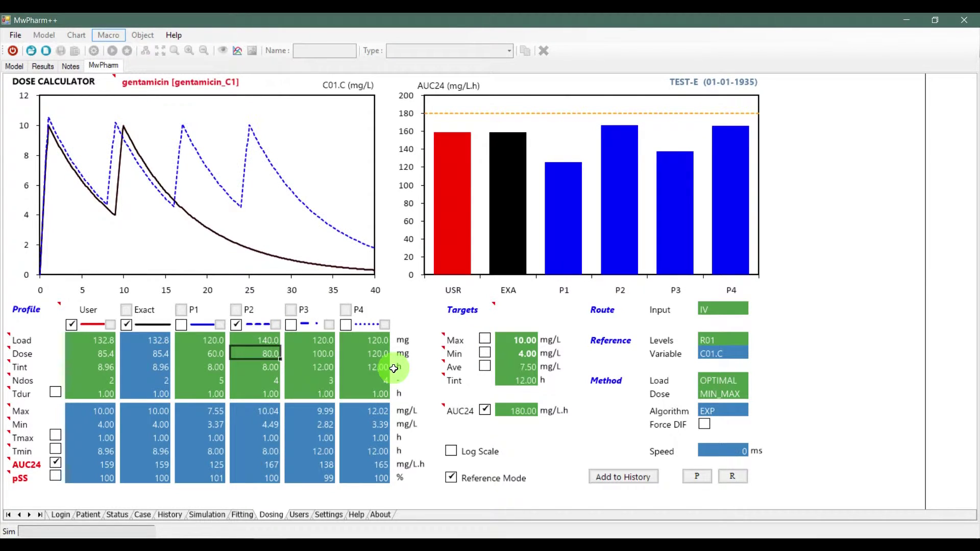
type("90")
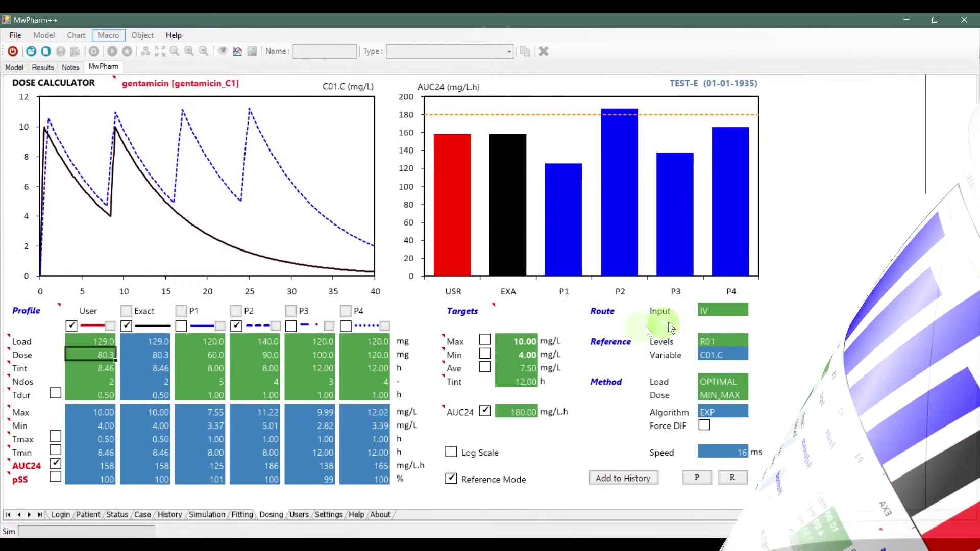
- Switch the administration route to IM, then back to IV
left_click(727, 317)
left_click(755, 310)
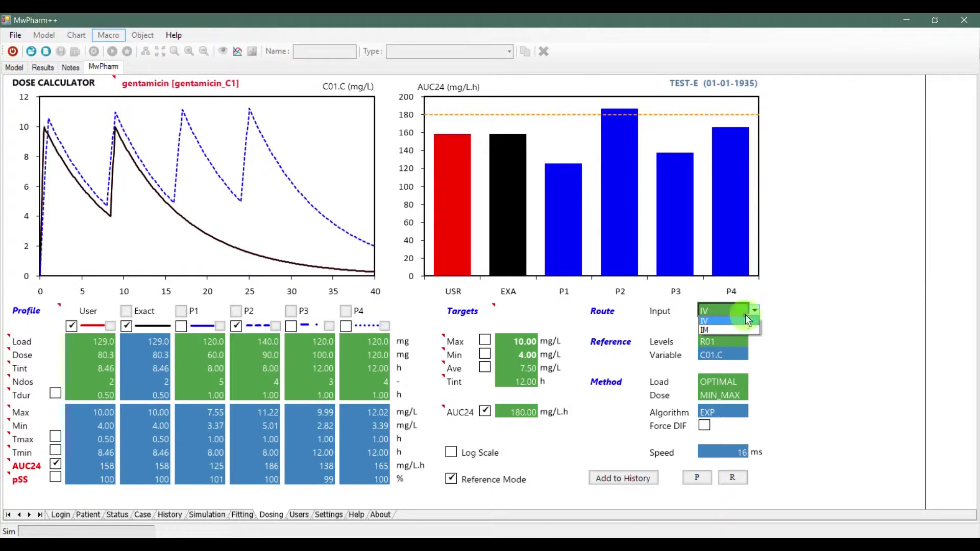
left_click(734, 330)
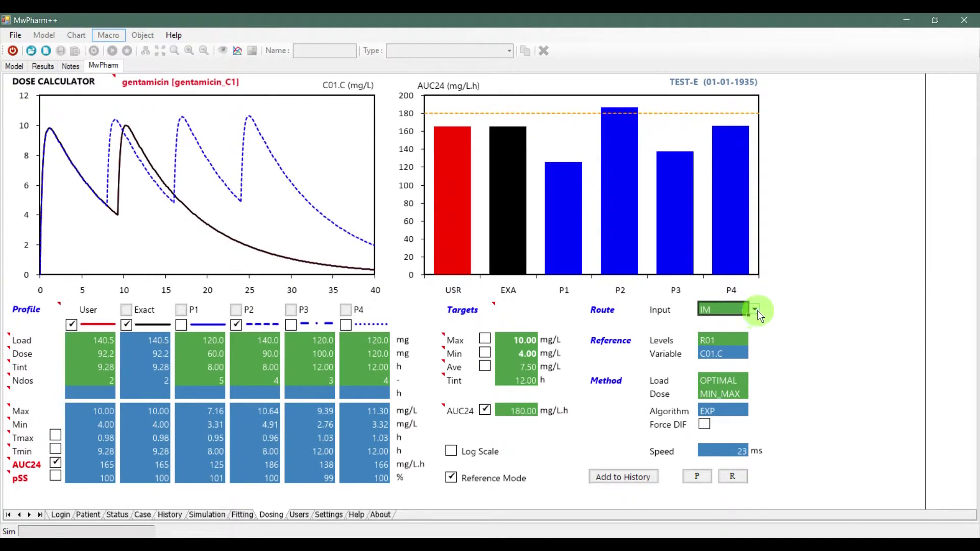
left_click(757, 310)
left_click(731, 320)
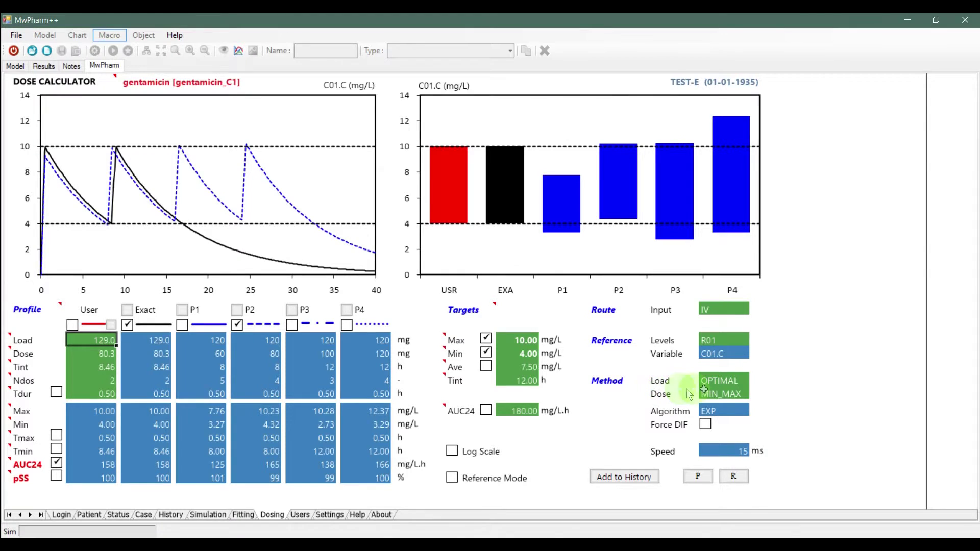
- Try the MAX and MIN loading-dose methods, finally settling on OPTIMAL
left_click(733, 382)
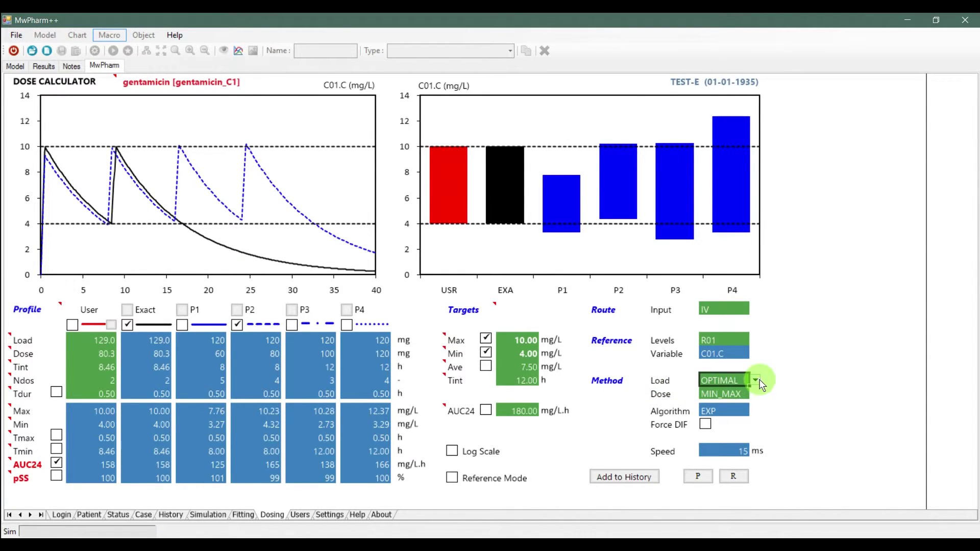
left_click(757, 380)
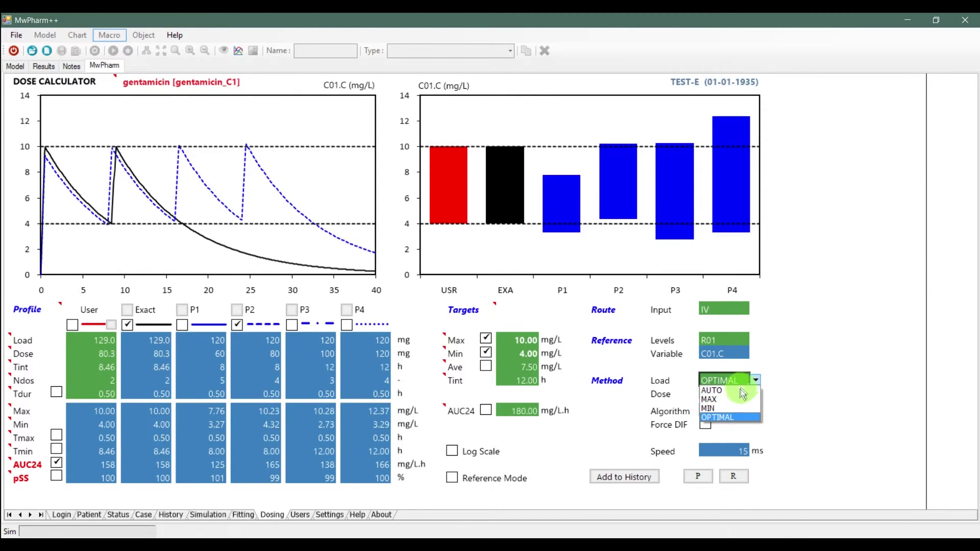
left_click(712, 398)
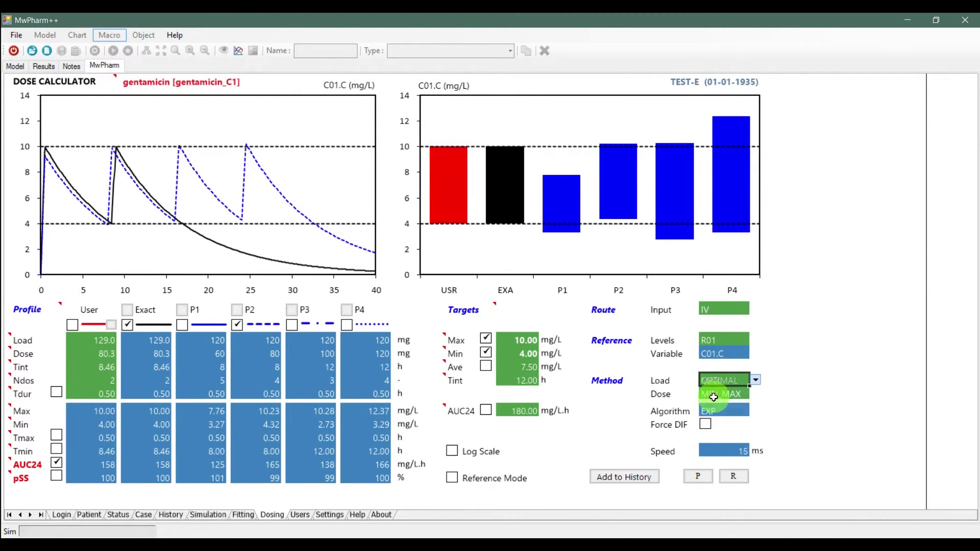
left_click(756, 382)
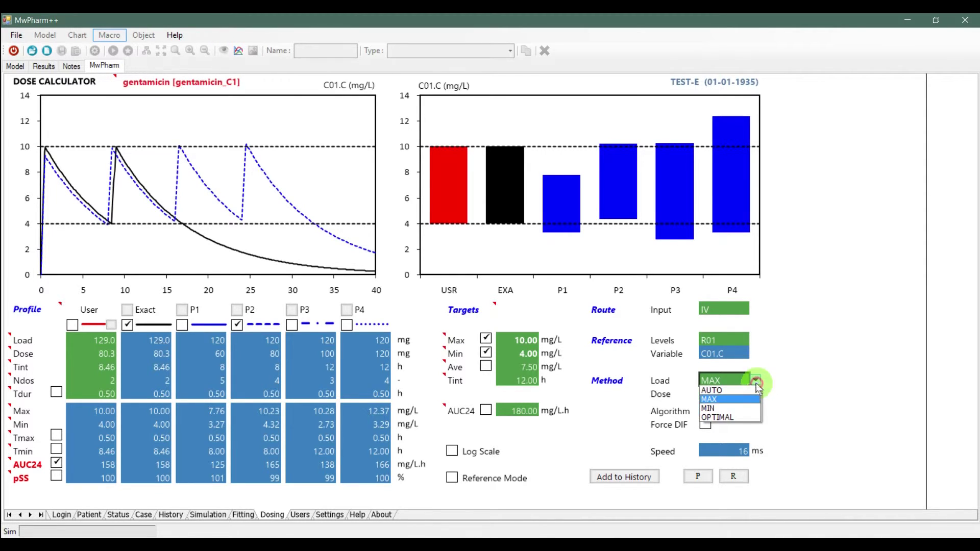
left_click(712, 407)
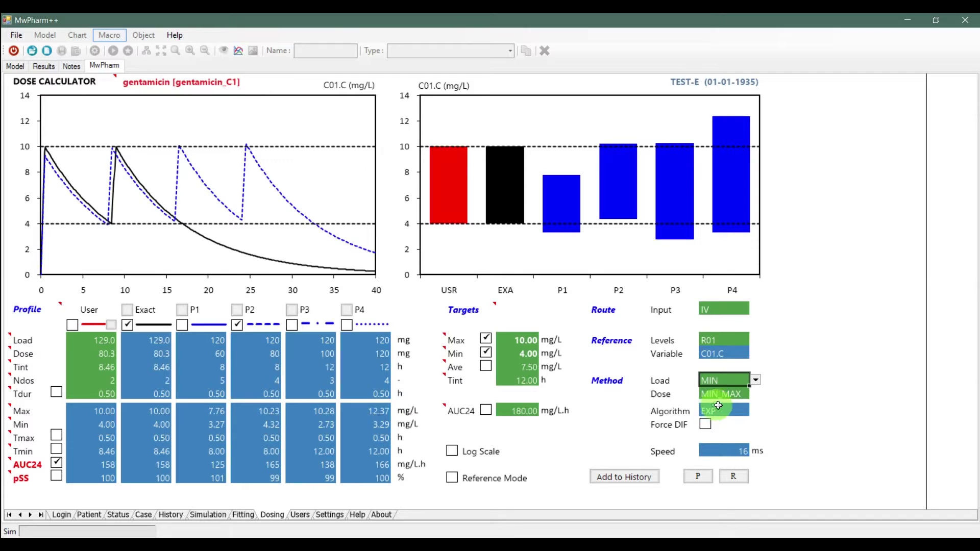
left_click(756, 381)
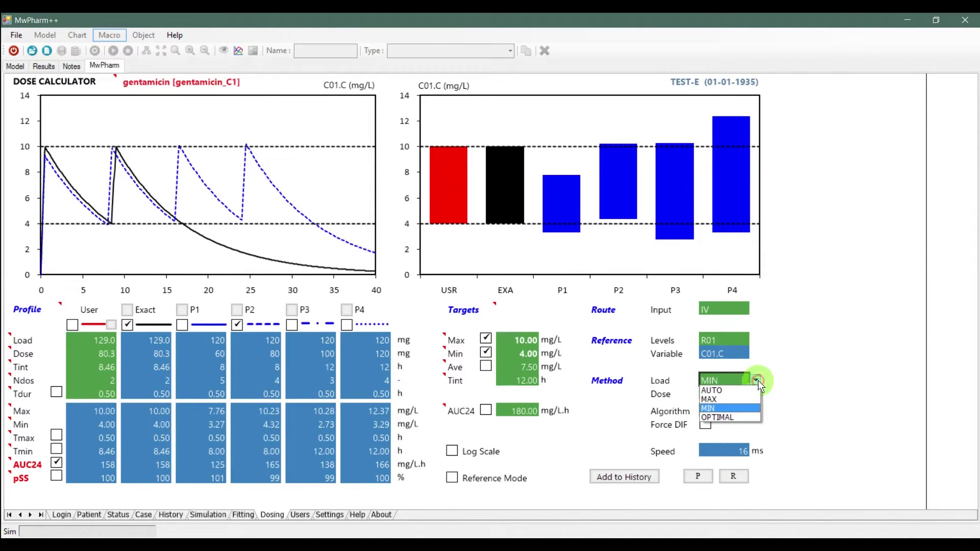
left_click(726, 416)
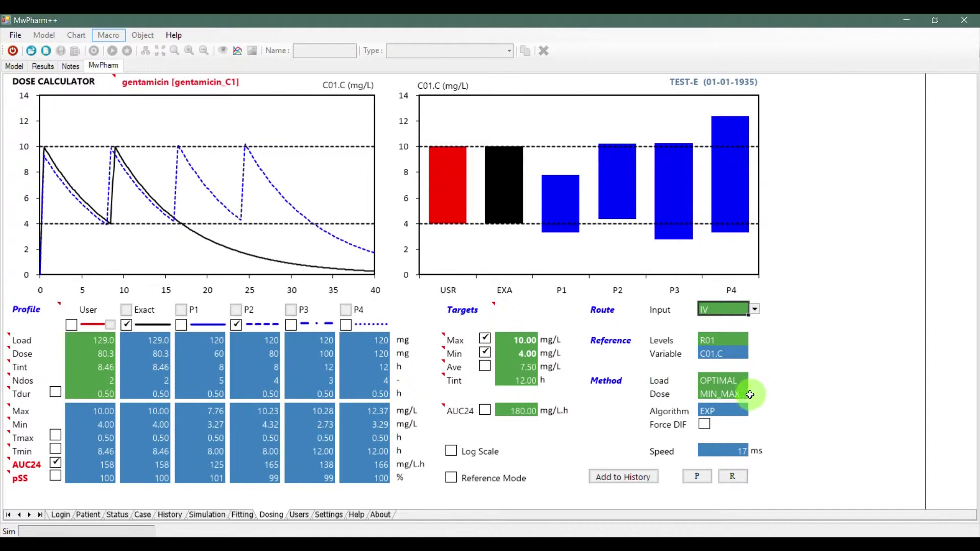
- Cycle the dose method through AVE_AUTO, AVE_MIN, AVE_MAX and AUC, then return to MIN_MAX
left_click(742, 394)
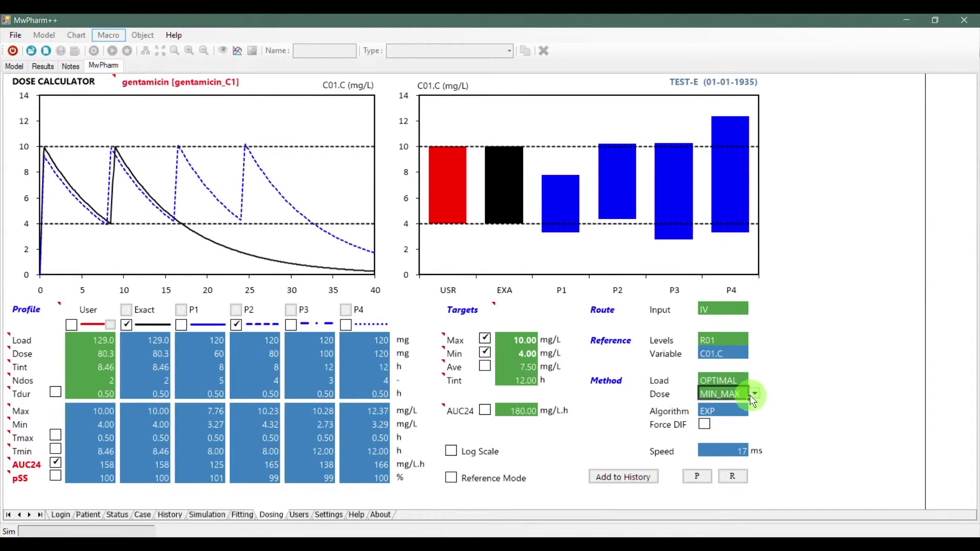
left_click(751, 394)
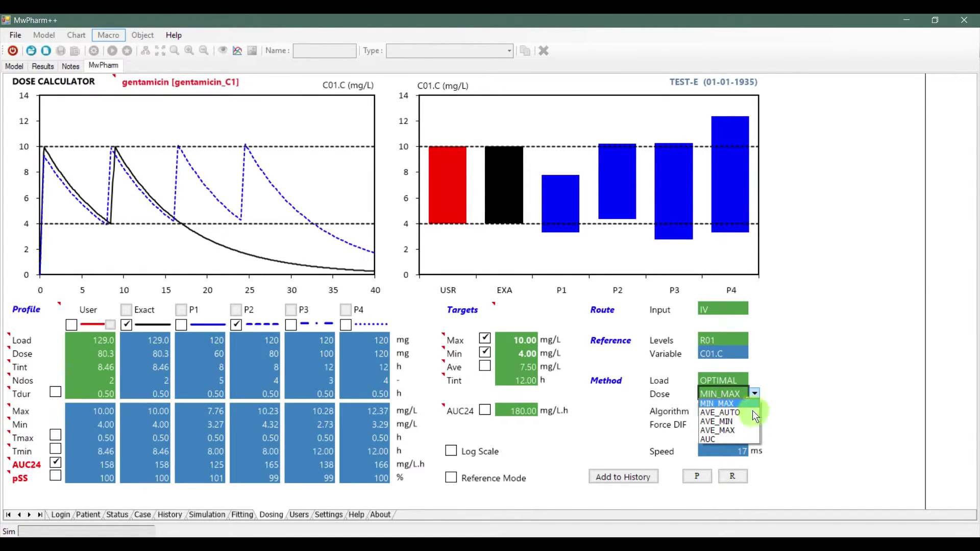
left_click(713, 413)
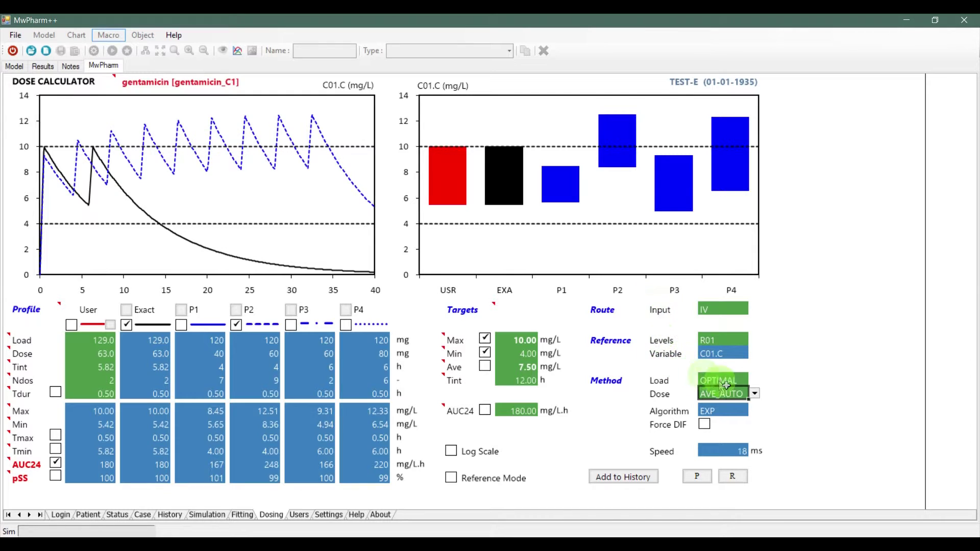
left_click(753, 394)
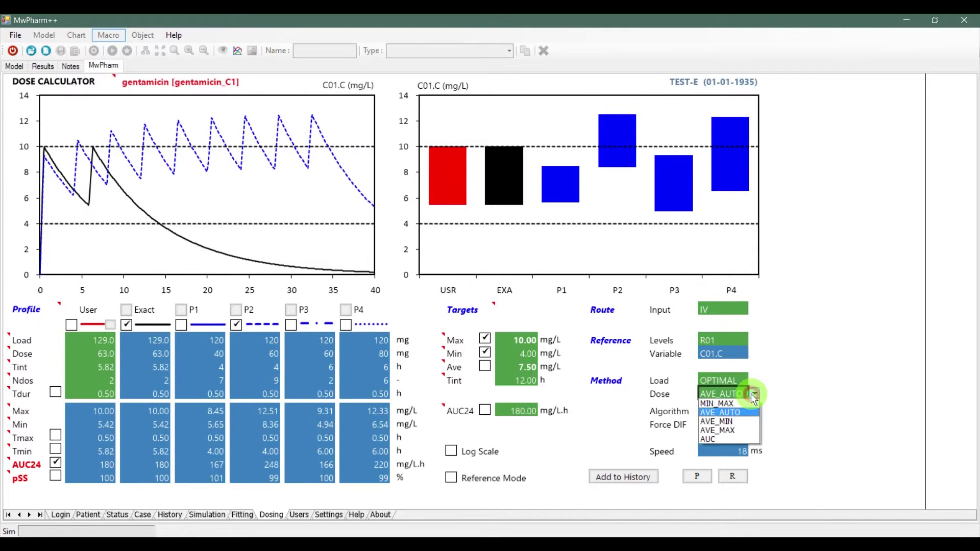
left_click(721, 421)
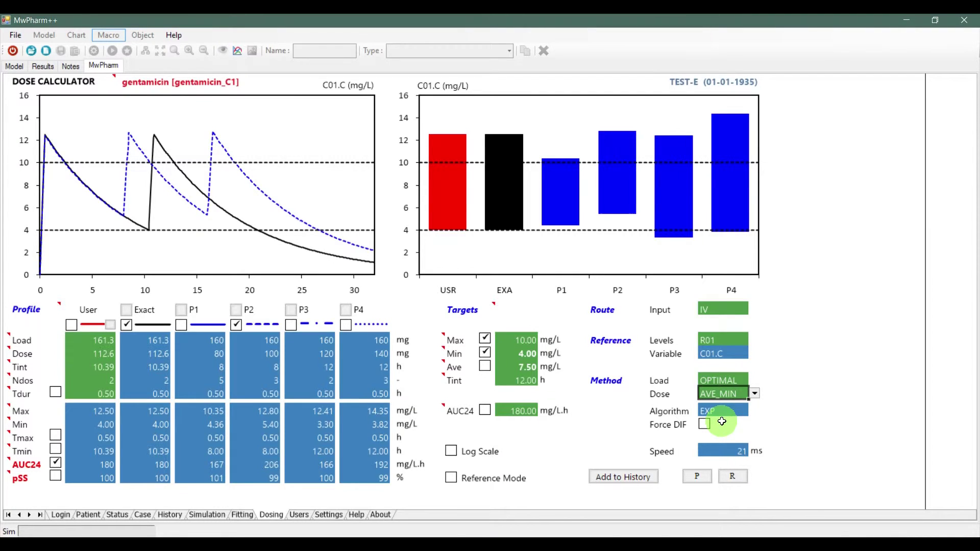
left_click(754, 393)
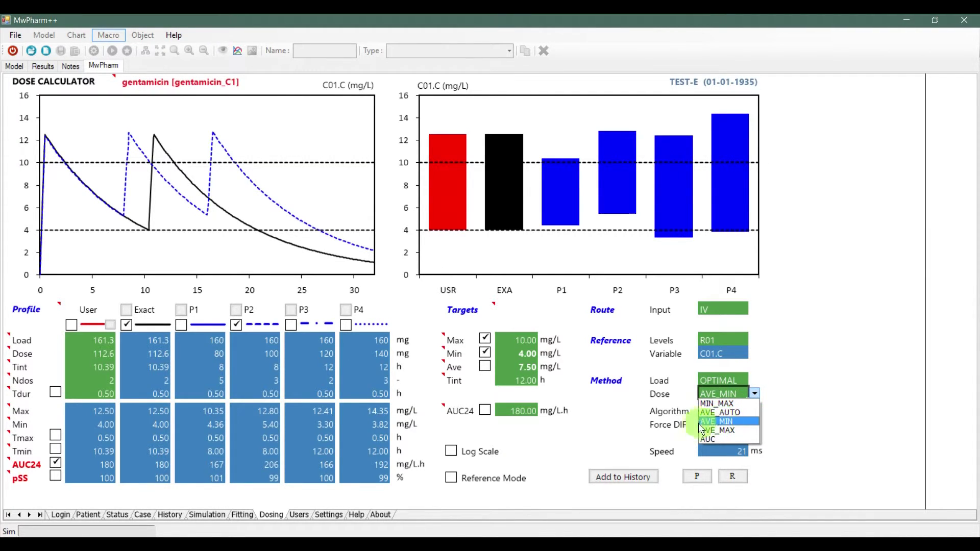
left_click(716, 431)
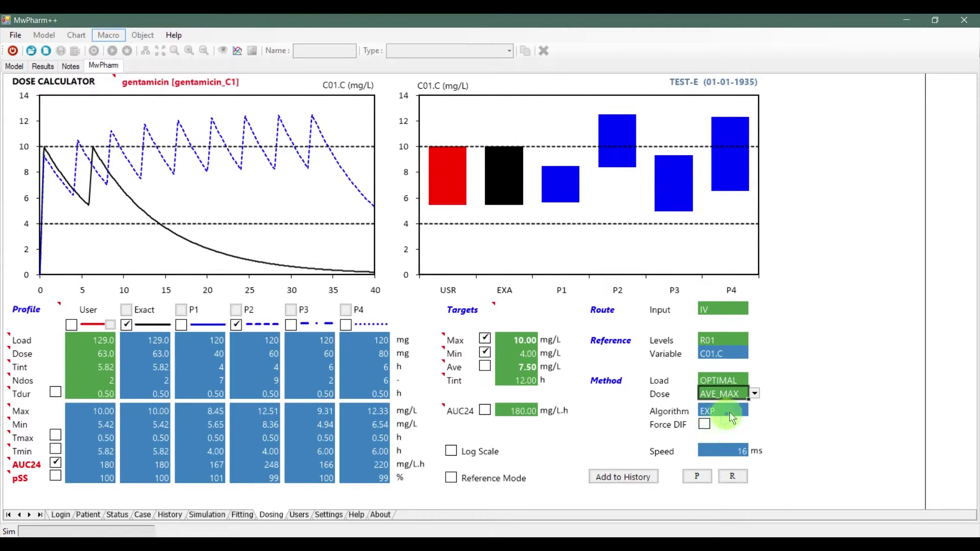
left_click(754, 395)
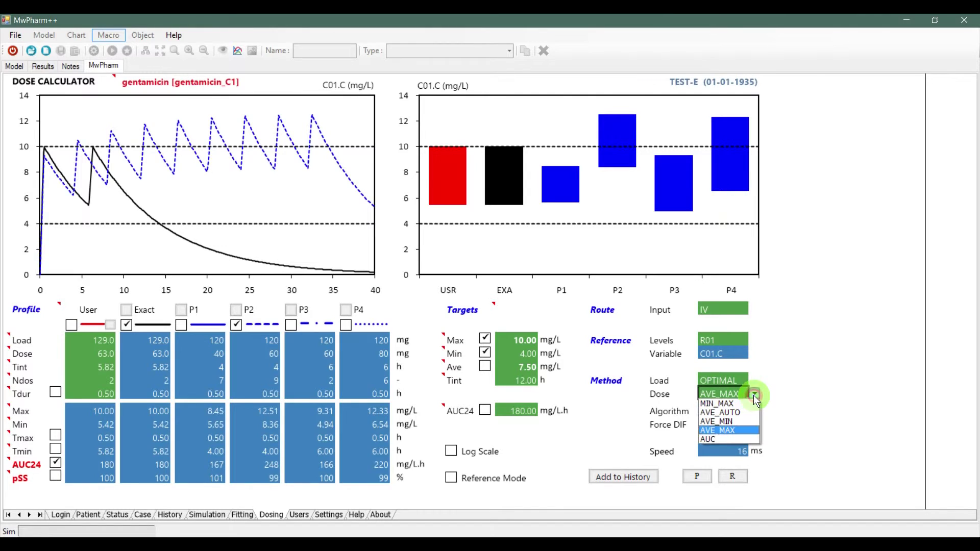
left_click(716, 439)
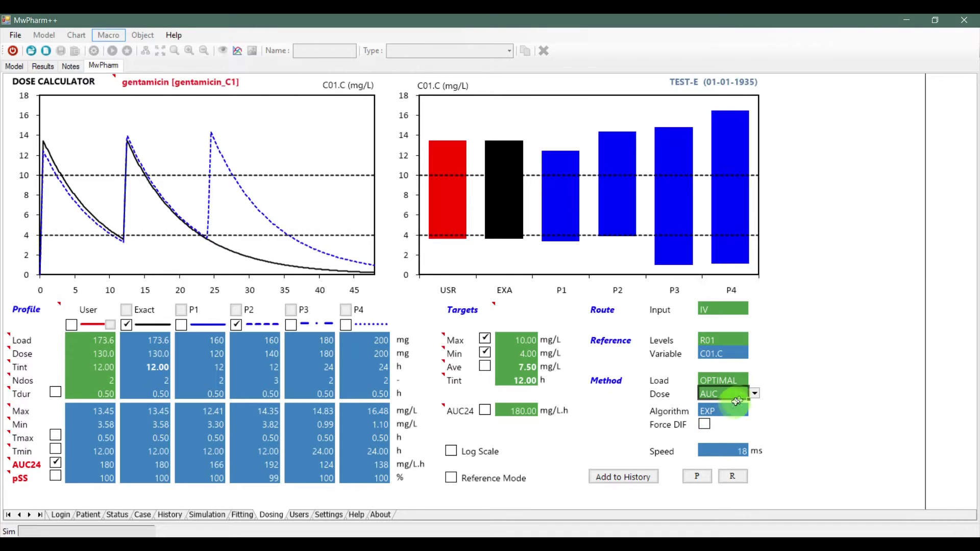
left_click(755, 395)
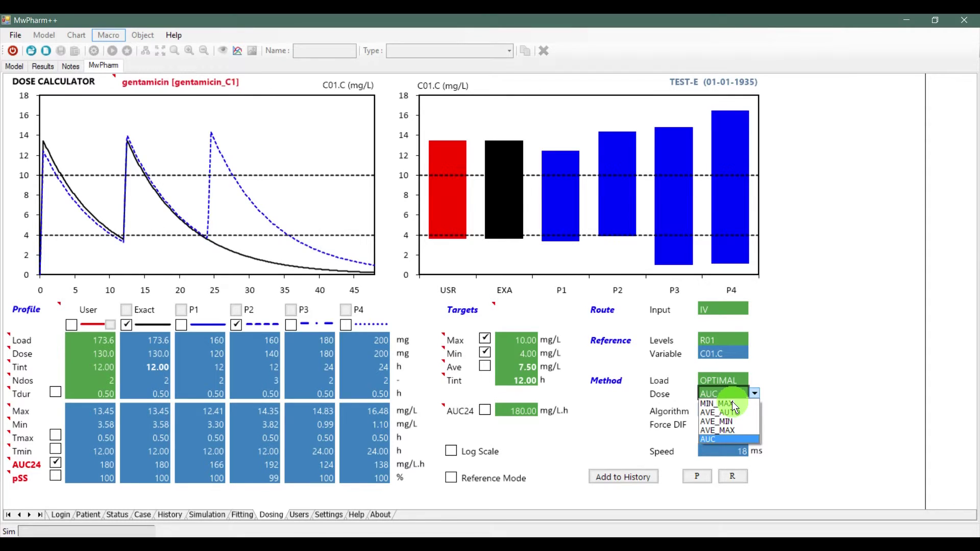
left_click(732, 401)
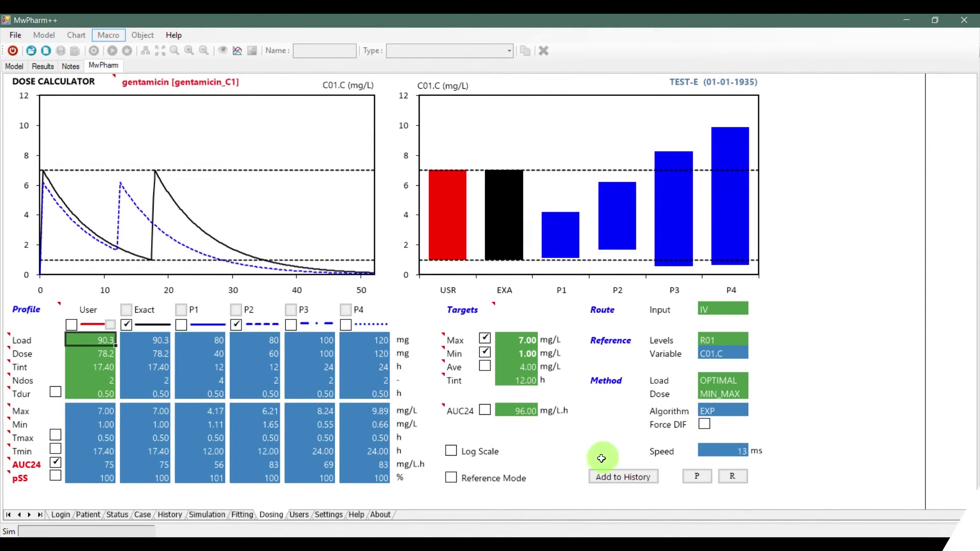
- Set the User load and maintenance dose to 80 mg each and add the regimen to History
left_click(651, 474)
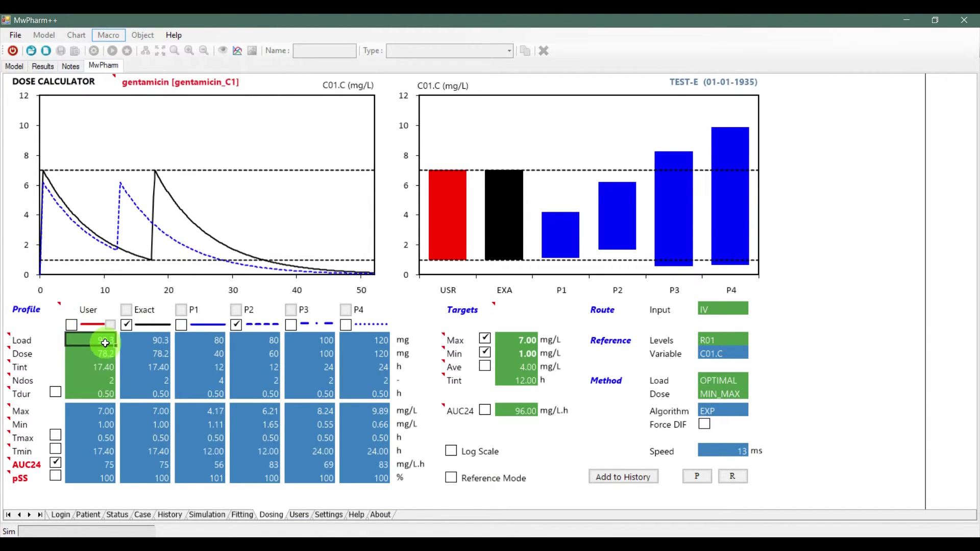
type("80")
left_click(106, 351)
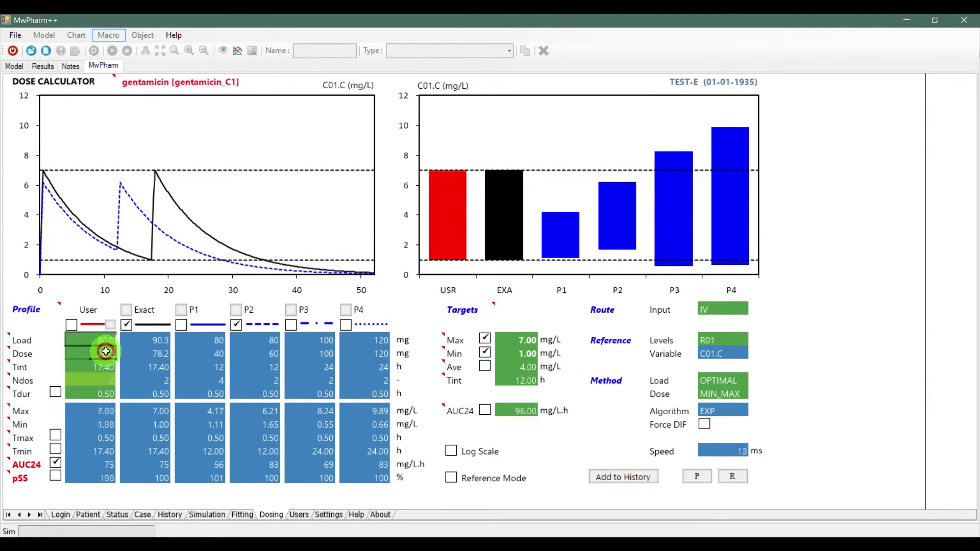
type("100")
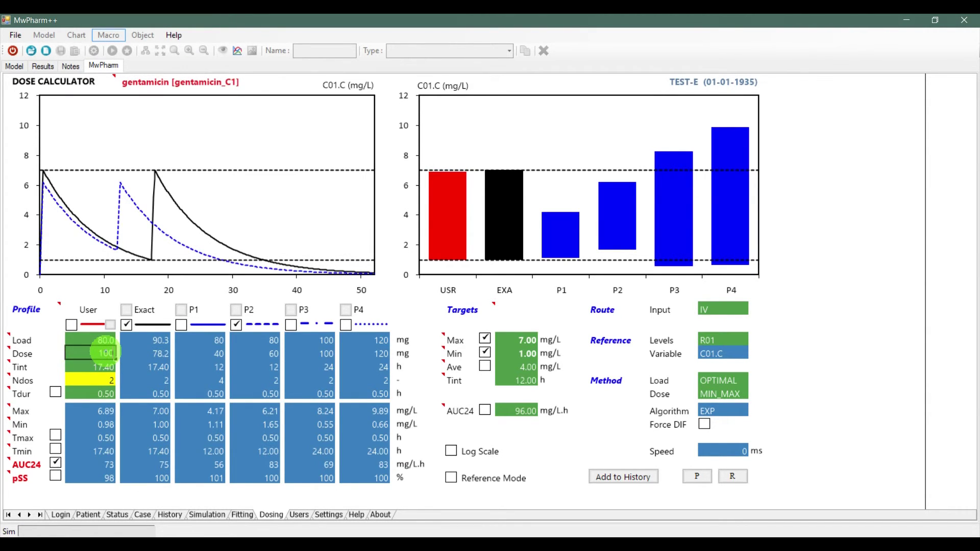
key("Return")
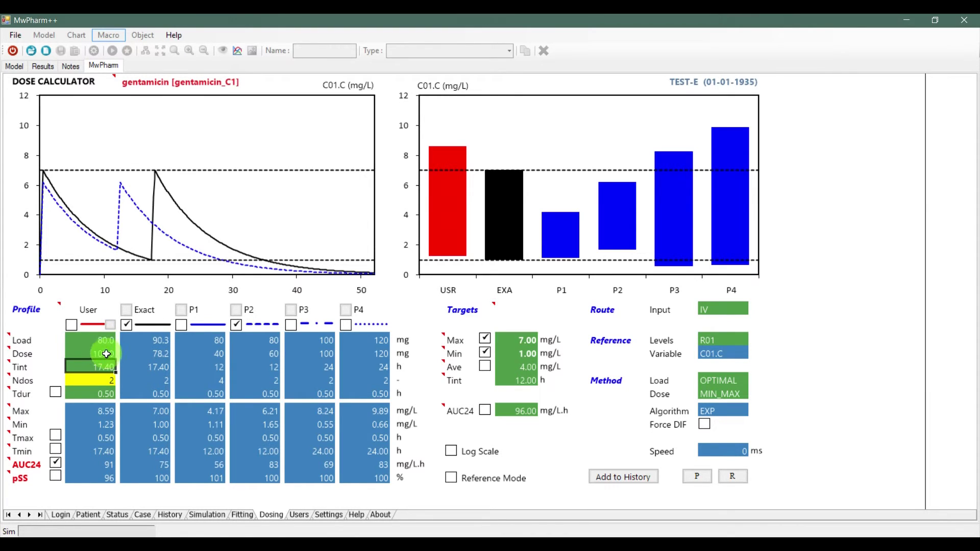
left_click(106, 353)
type("80")
key("Return")
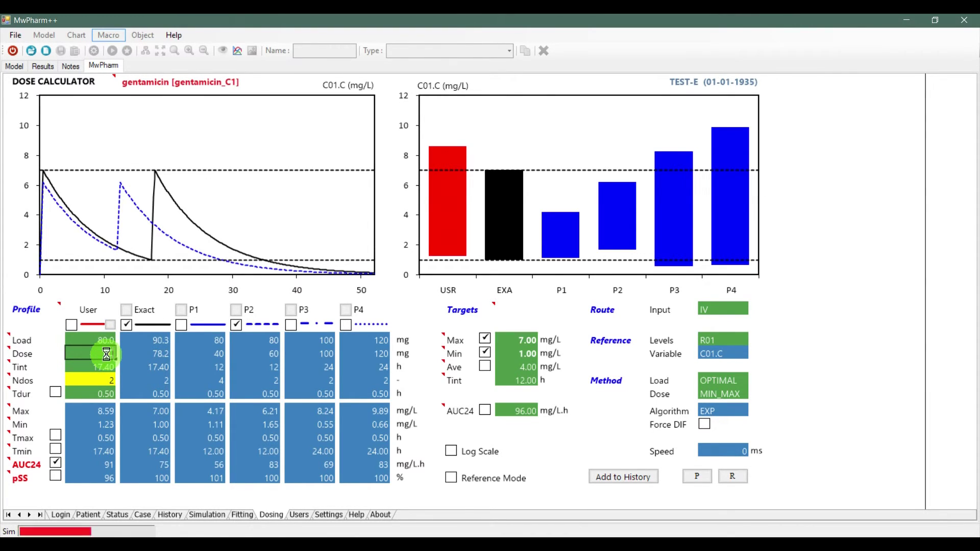
left_click(635, 482)
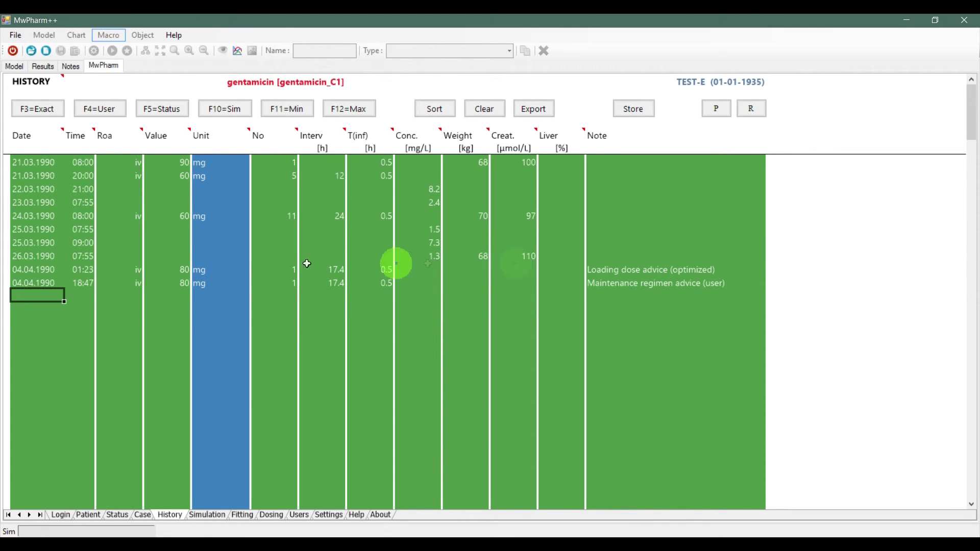
- Show the Simulation page plotting the gentamicin curve with the two new 80 mg doses
left_click(197, 514)
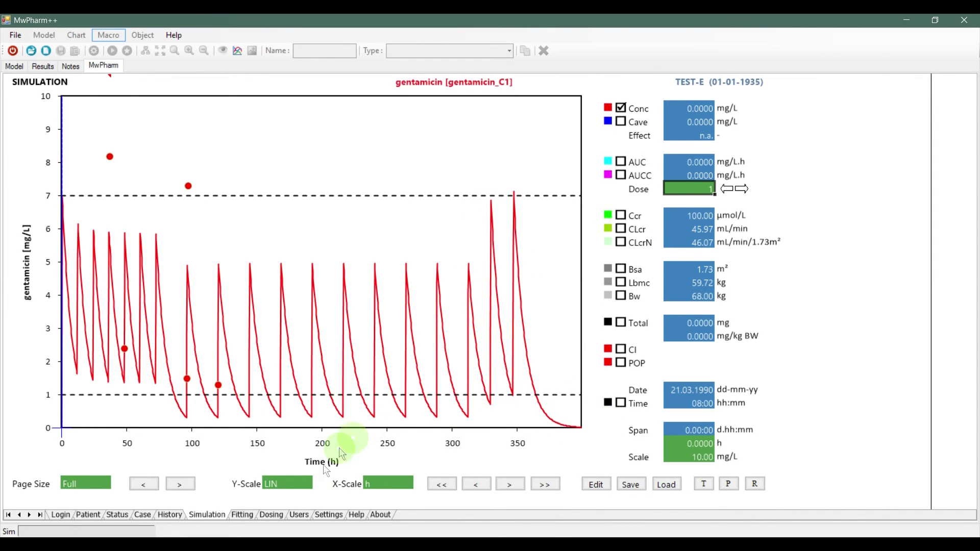
- Return to the Dose Calculator showing the 80 mg every 17.40 h user regimen
left_click(272, 515)
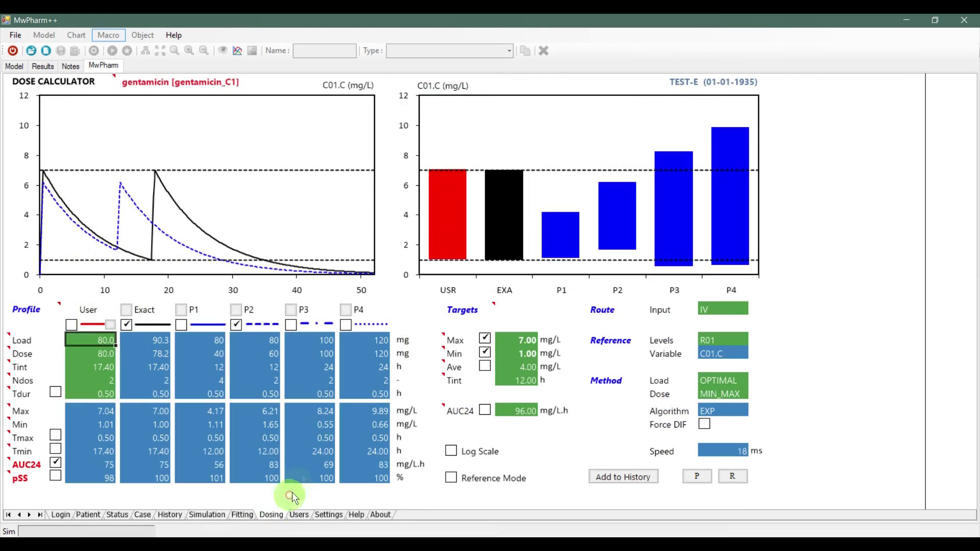